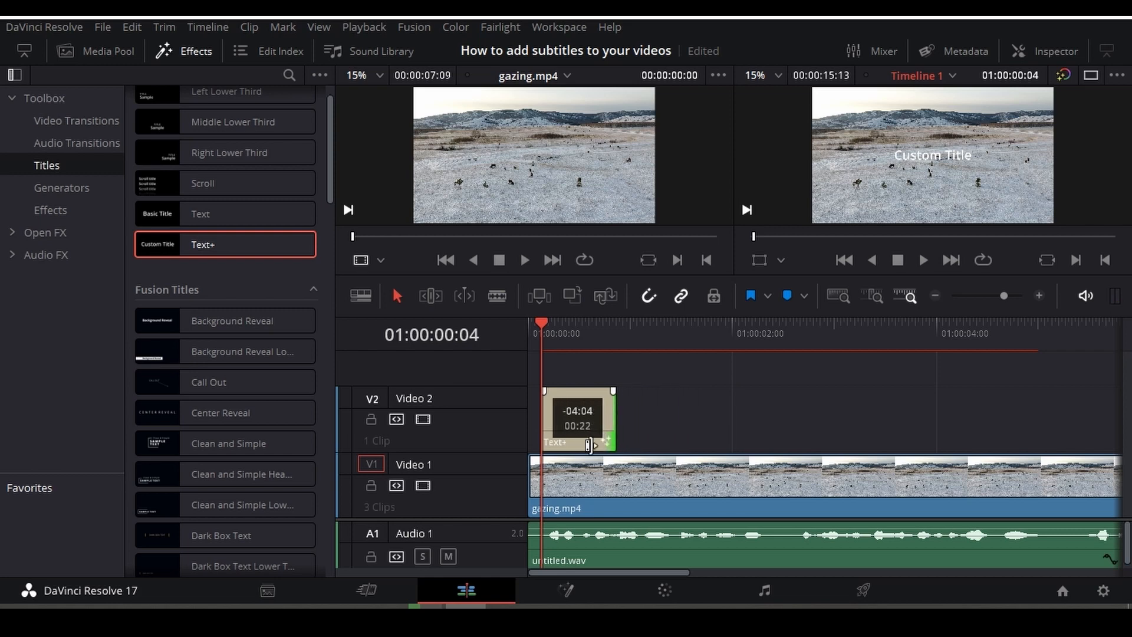
- Trim the end of the Text+ clip on Video 2 to match the first spoken phrase and play it from the start
scroll(624, 454, up, 8)
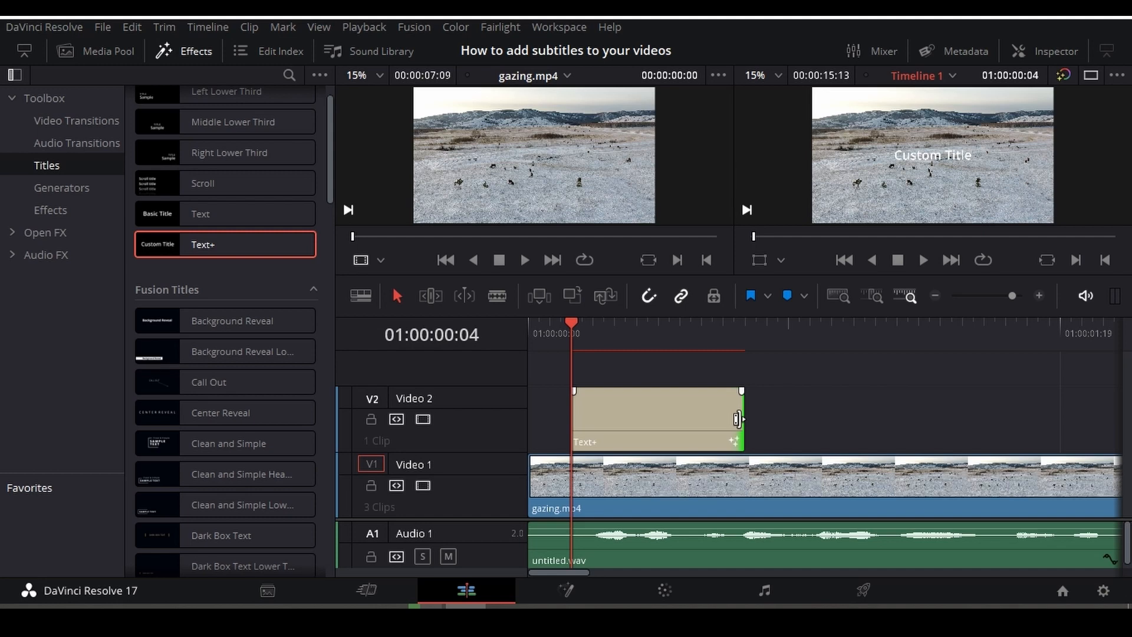
drag(737, 419, 715, 420)
click(538, 342)
key(space)
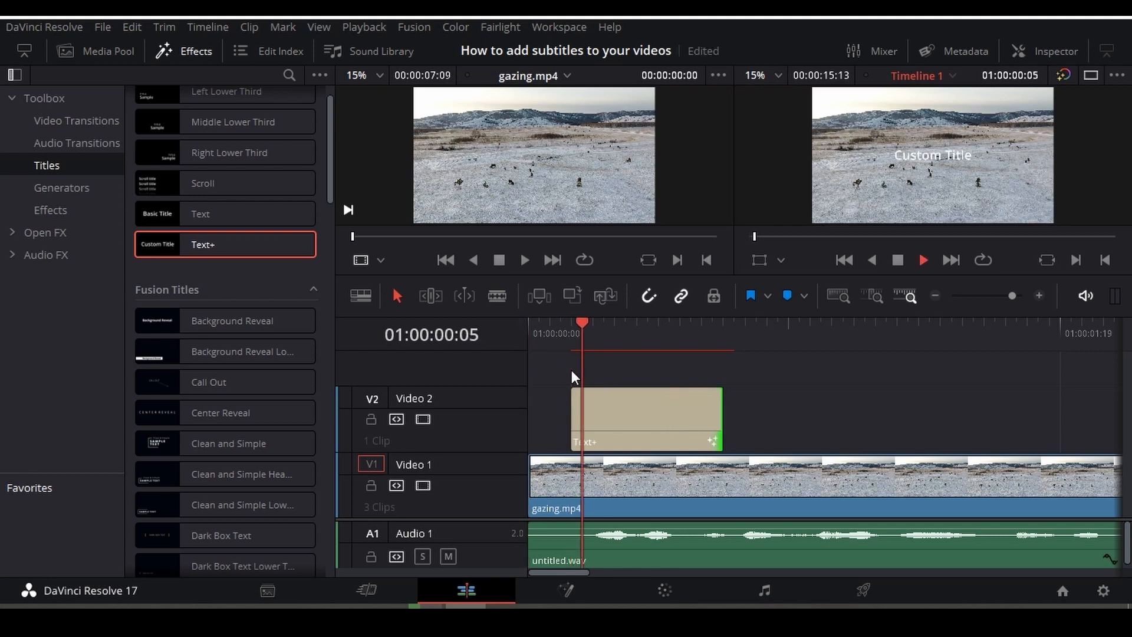
key(space)
- Replace the Text+ clip's default text with "Hey Good People"
click(686, 430)
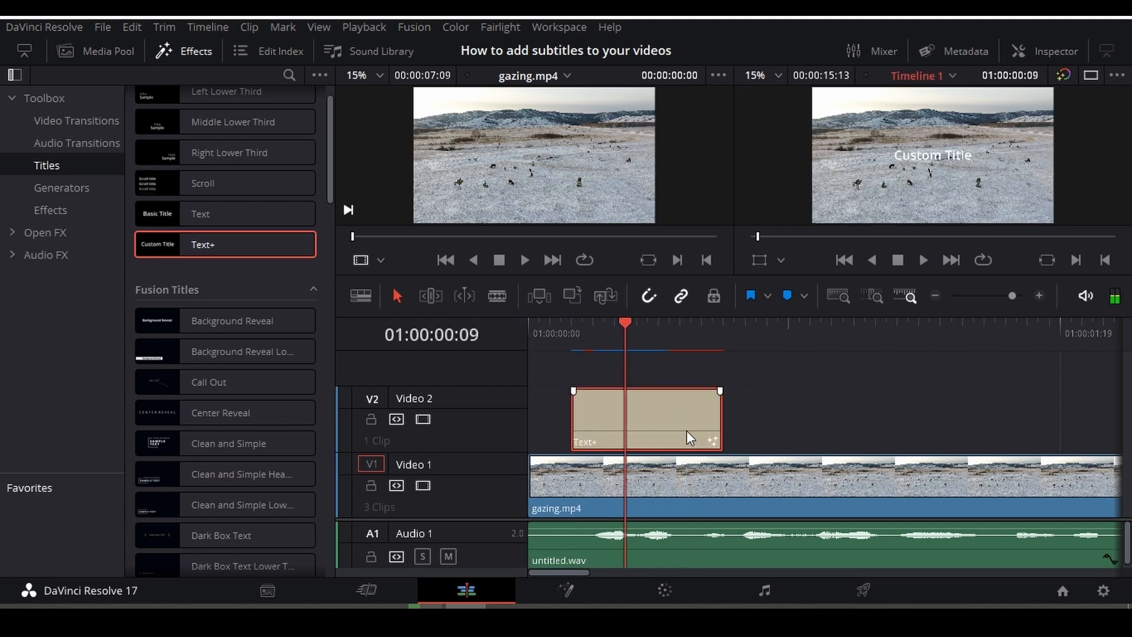
click(1045, 51)
click(893, 259)
key(ctrl+a)
key(BackSpace)
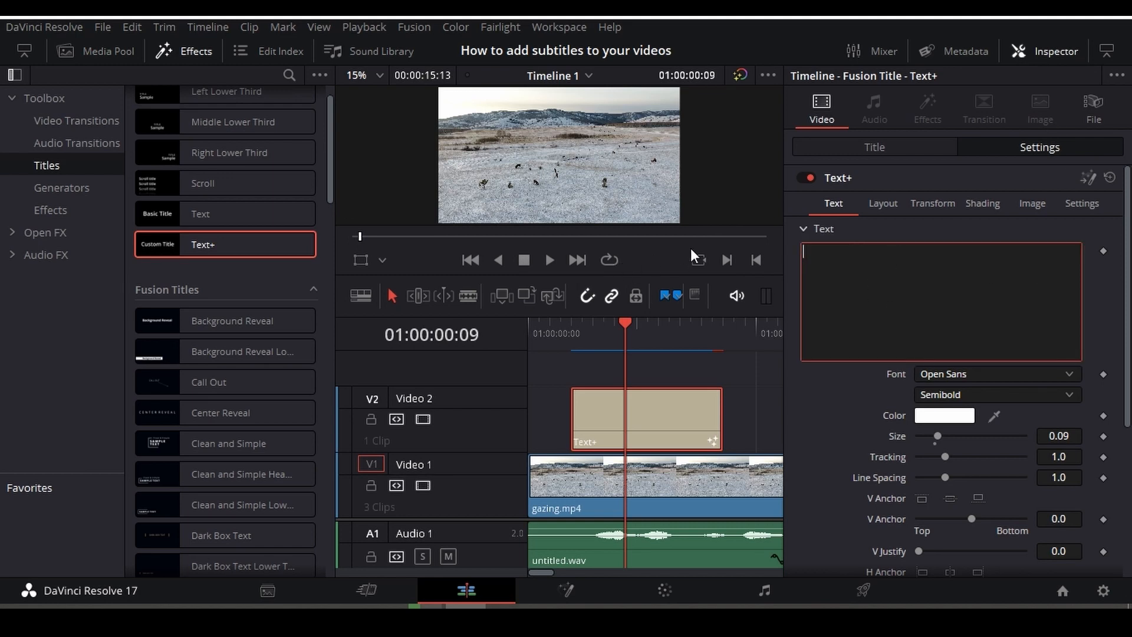
text(Hey Good People)
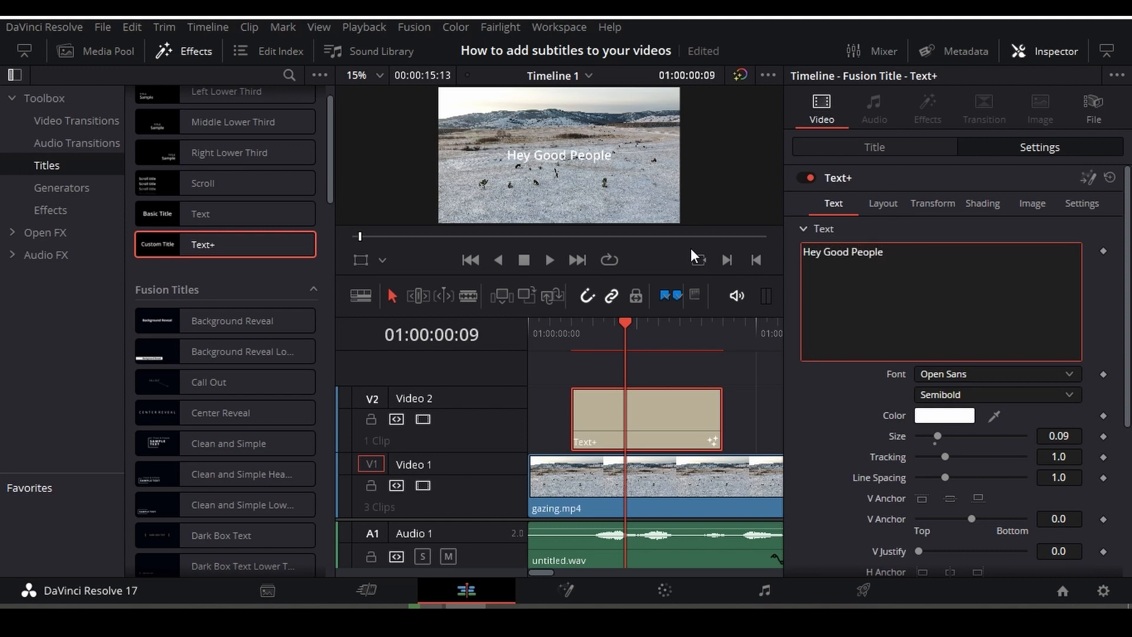
- Set the title's font to Funny Party
click(1004, 375)
scroll(945, 183, up, 6)
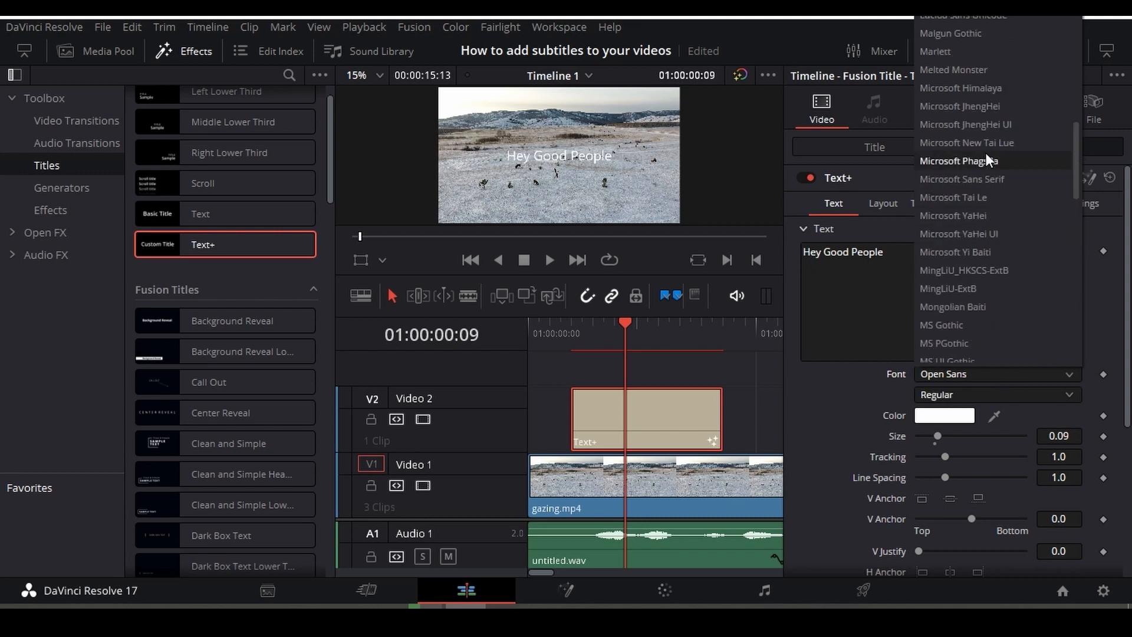
scroll(982, 178, up, 6)
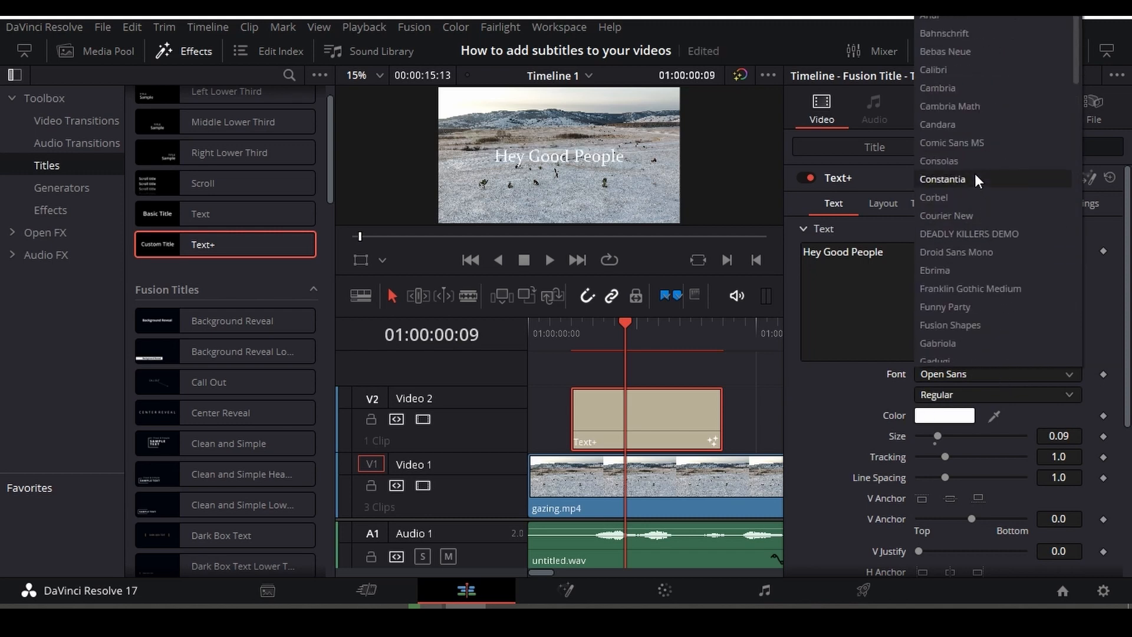
click(956, 306)
- Move the title down to the lower edge of the frame by setting its Y position to -479
click(931, 203)
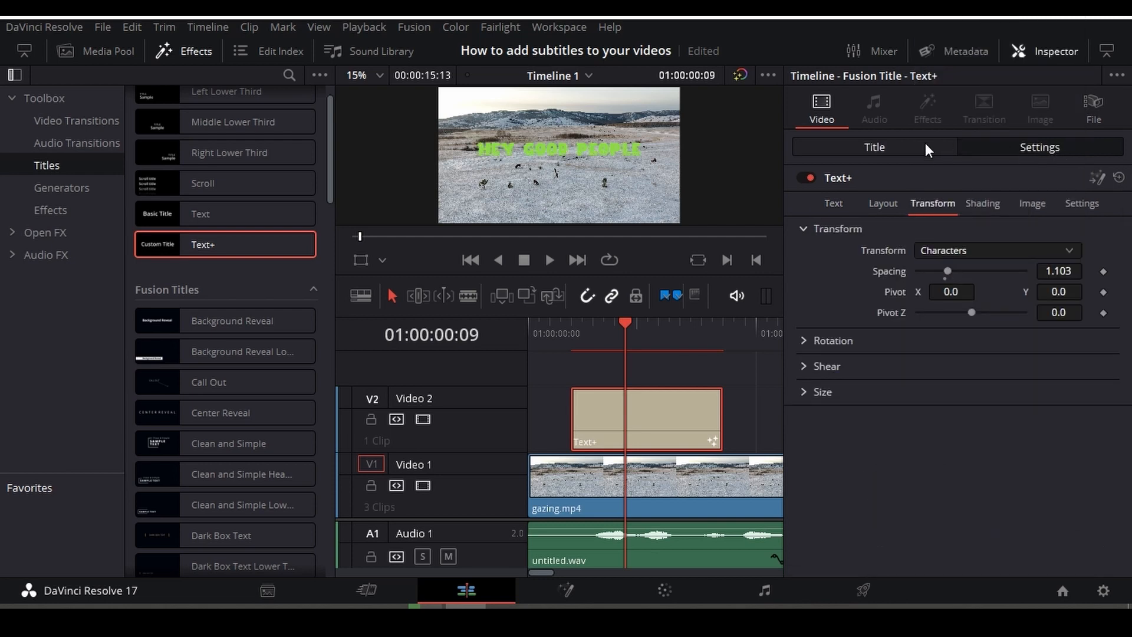
click(1017, 142)
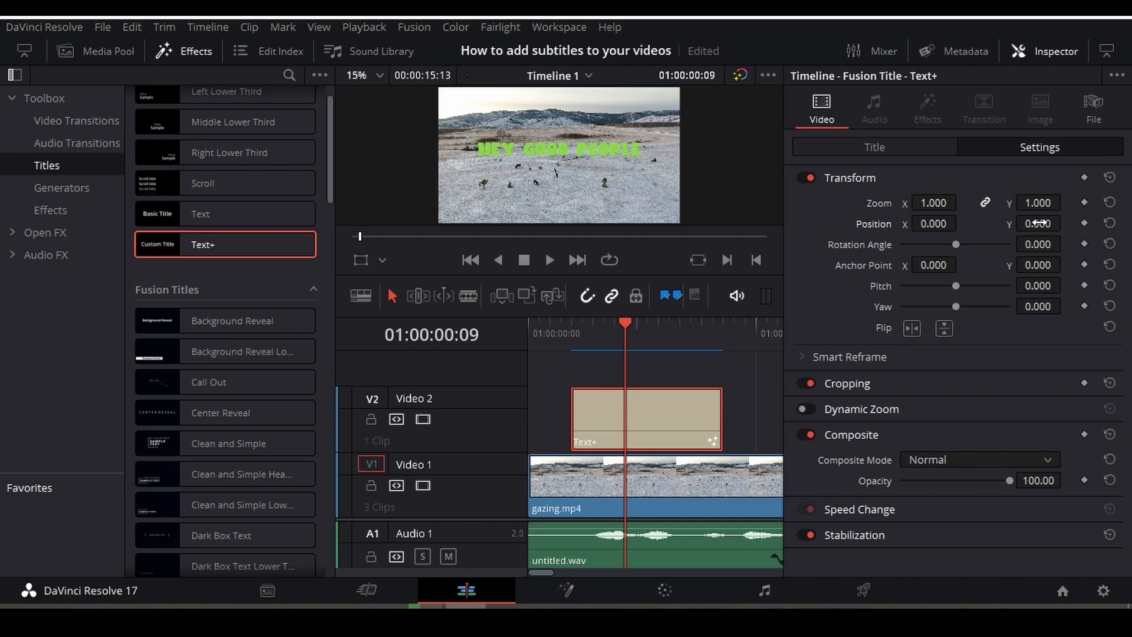
drag(1039, 222, 1014, 224)
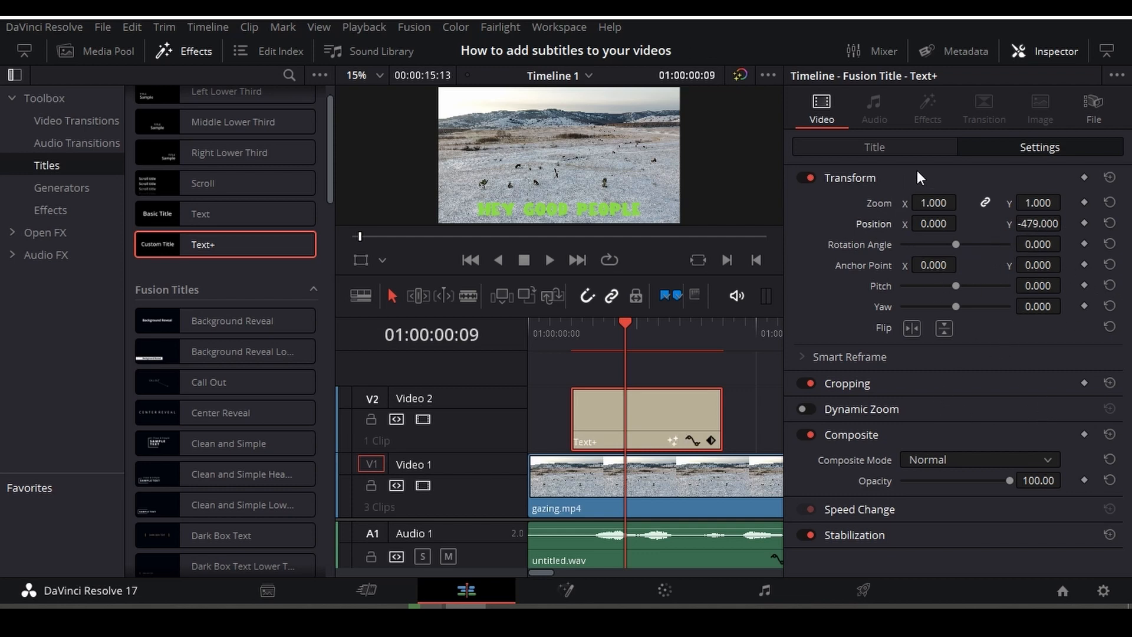
- Change the title's fill shading color to a blue-violet with hue 0.672, saturation 0.572 and value 0.929
click(886, 144)
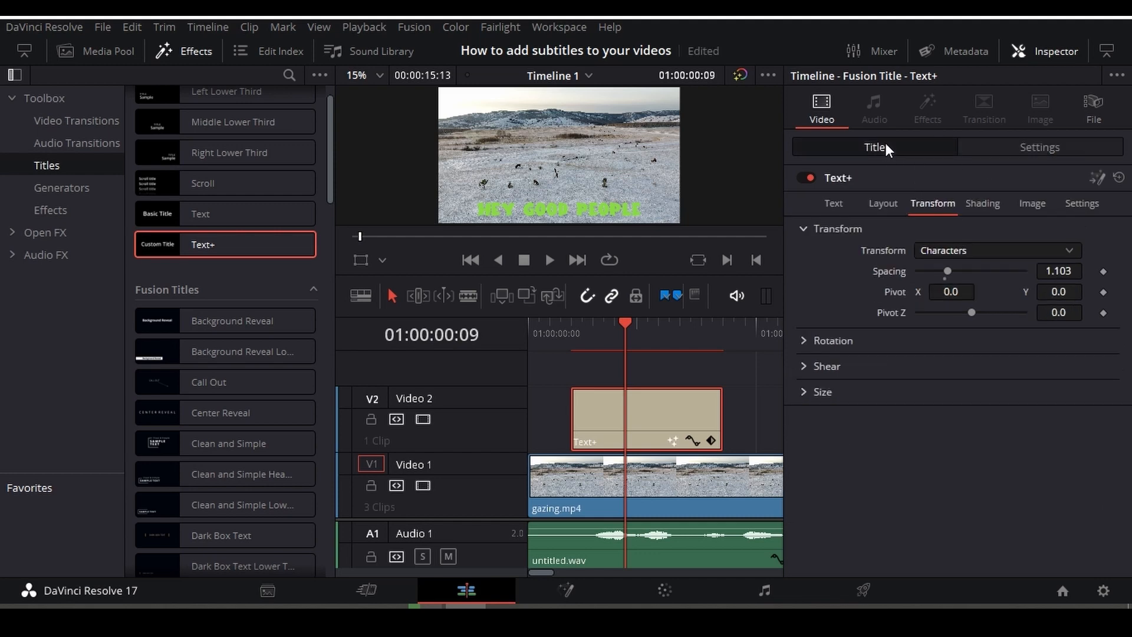
click(975, 206)
click(833, 203)
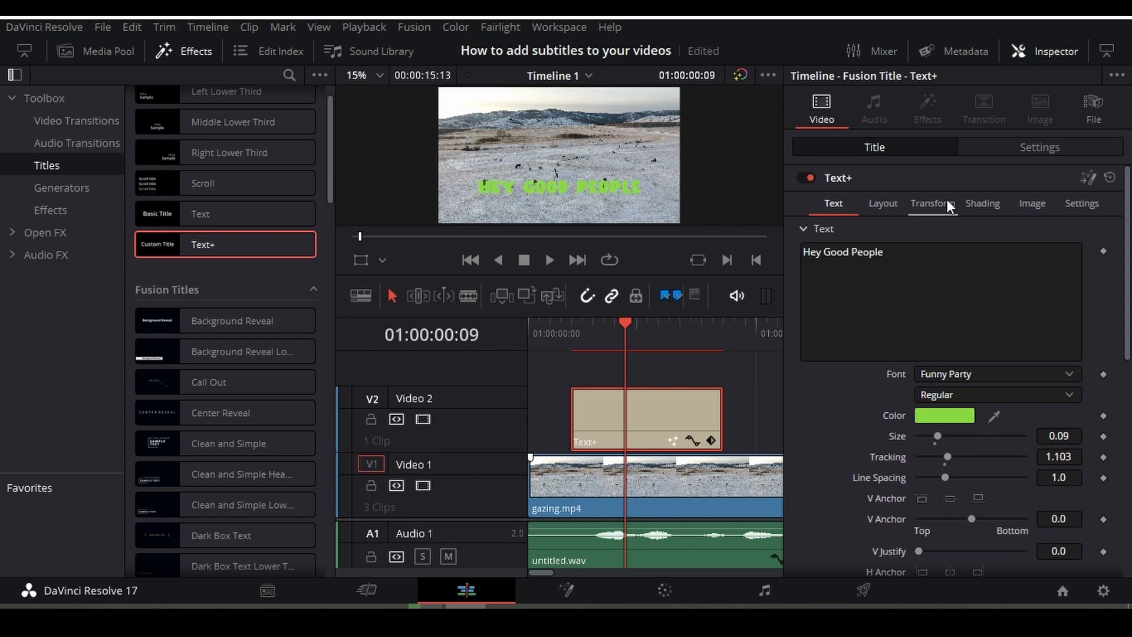
click(976, 203)
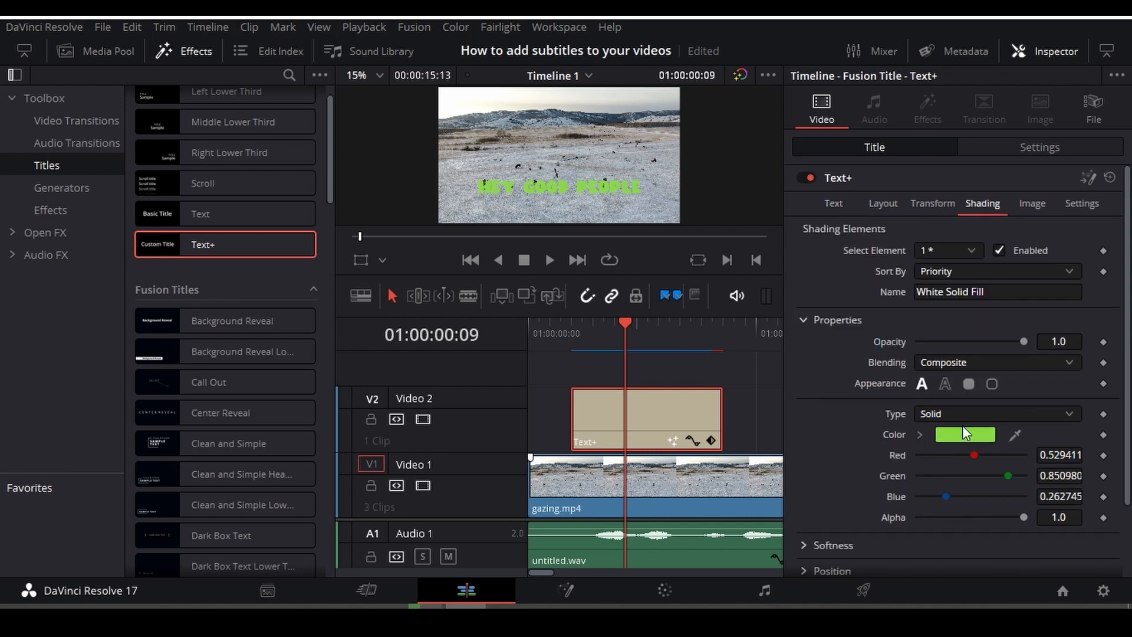
click(920, 435)
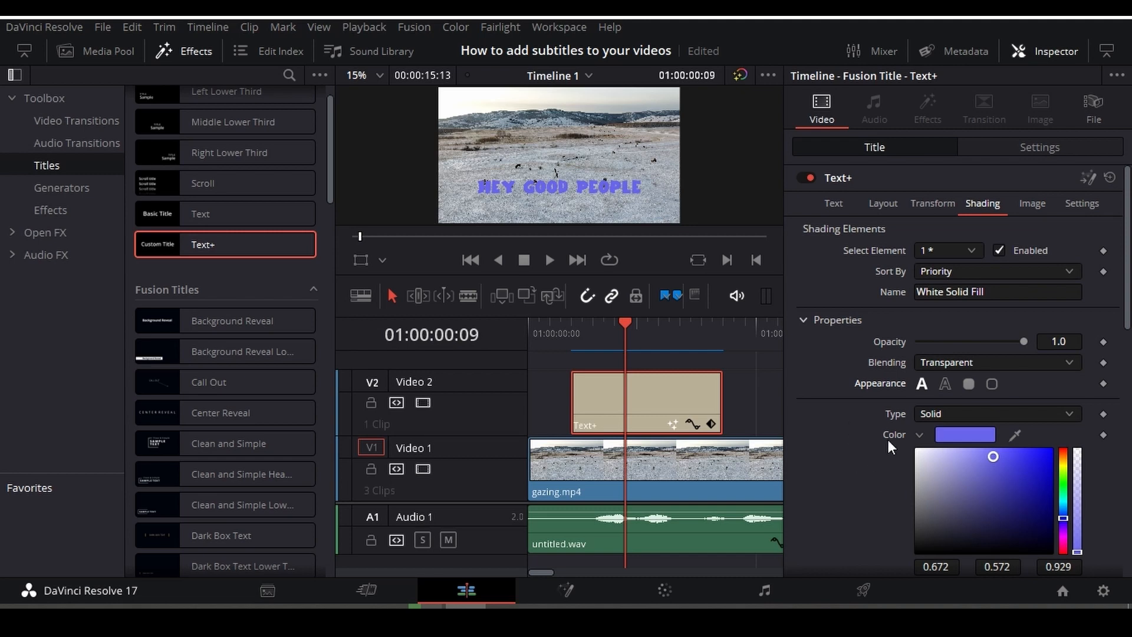
- Enable shading element 2, the Red Outline, on the title and set its thickness to 0.0665
click(188, 52)
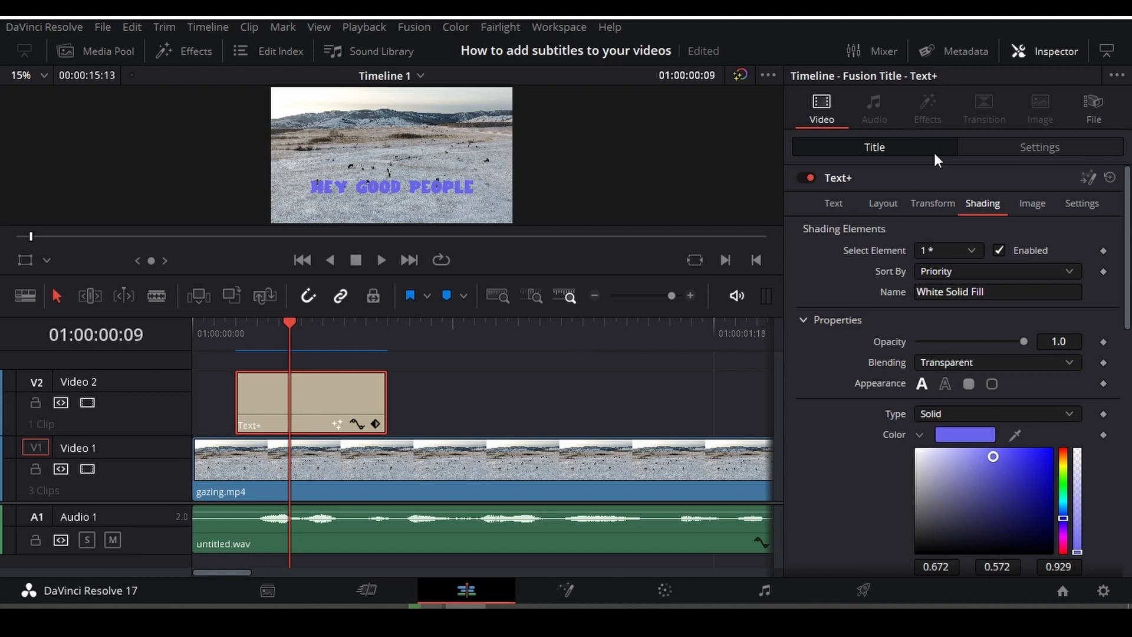
click(972, 250)
click(944, 291)
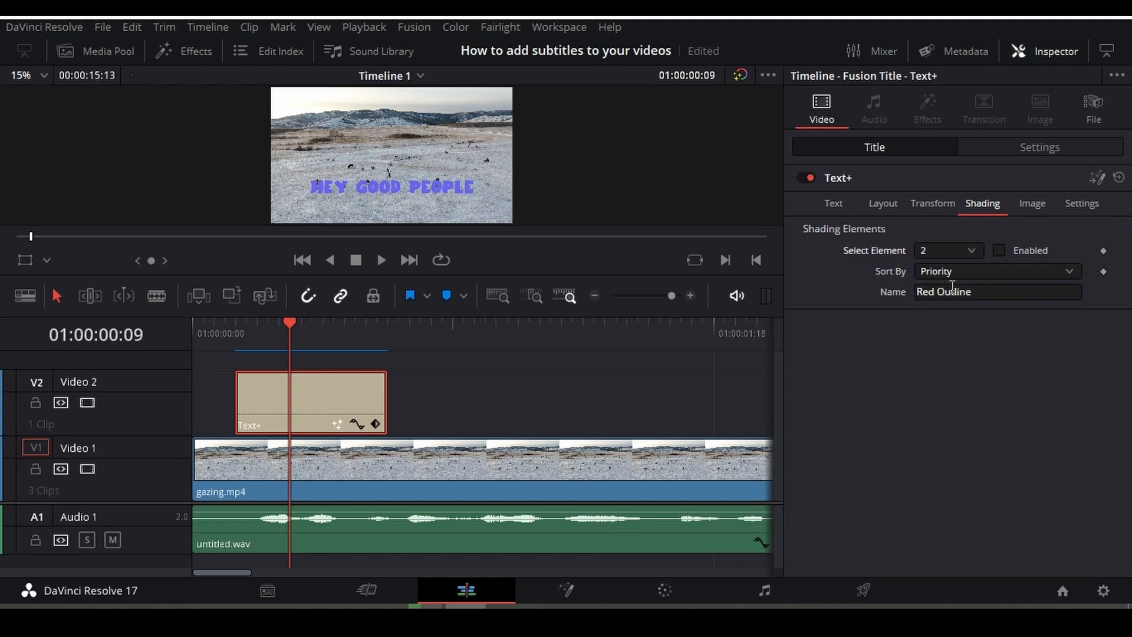
click(998, 249)
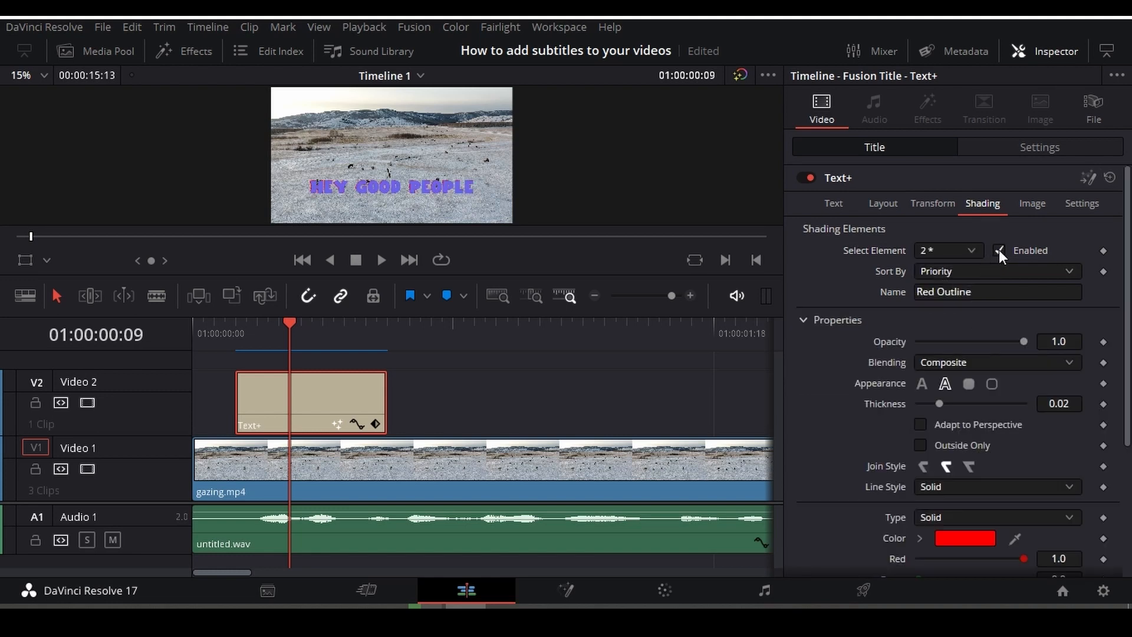
scroll(957, 402, down, 2)
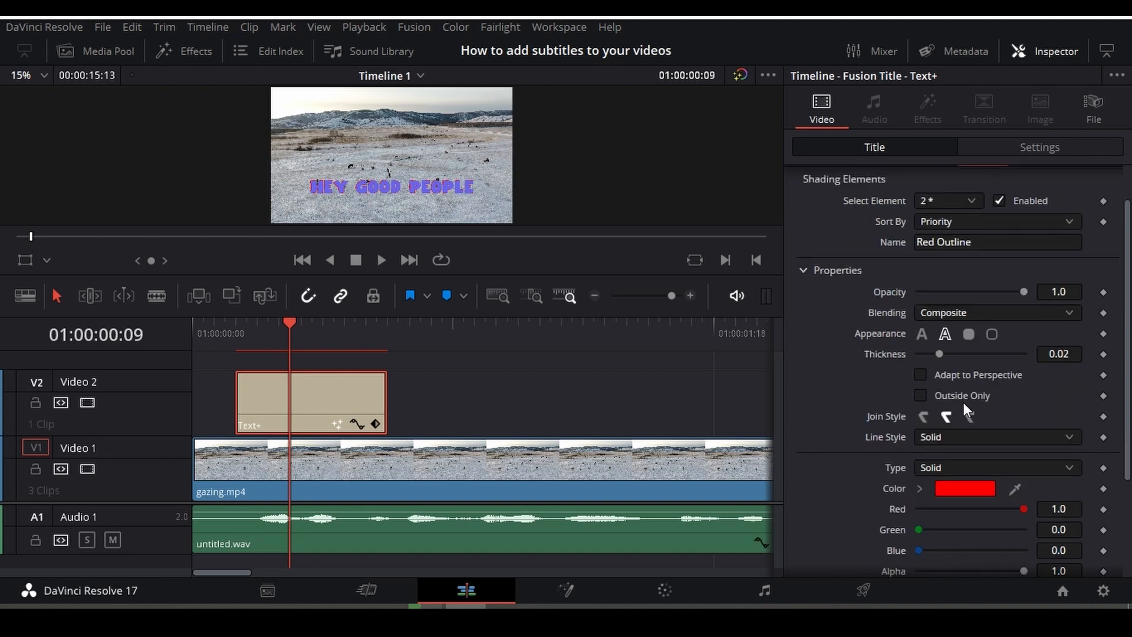
drag(939, 354, 917, 355)
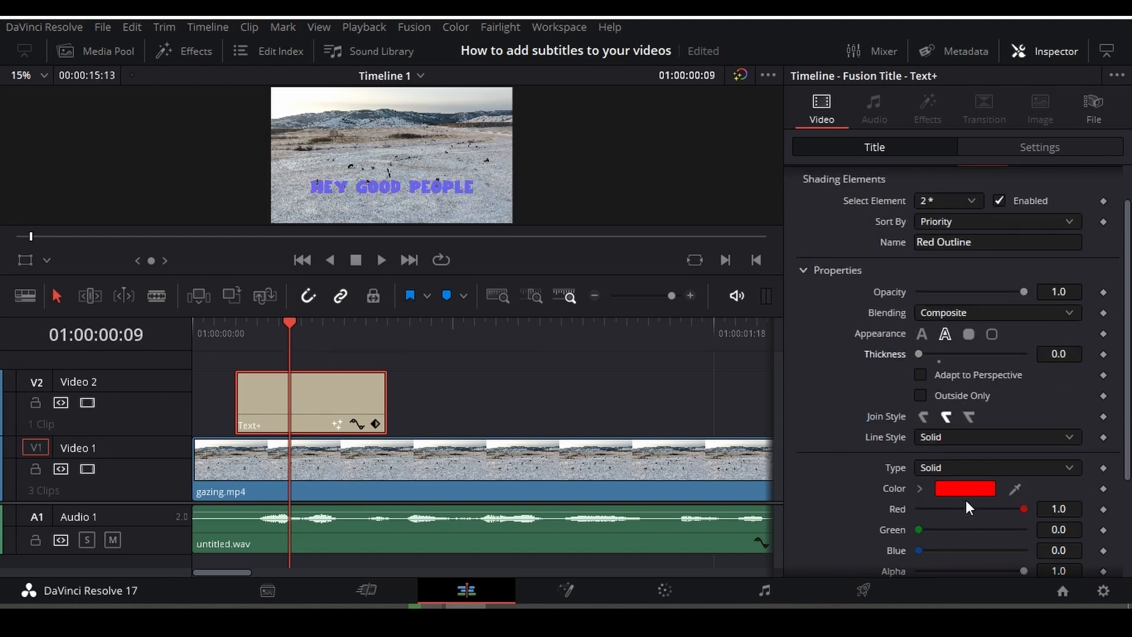
drag(1056, 353, 1131, 353)
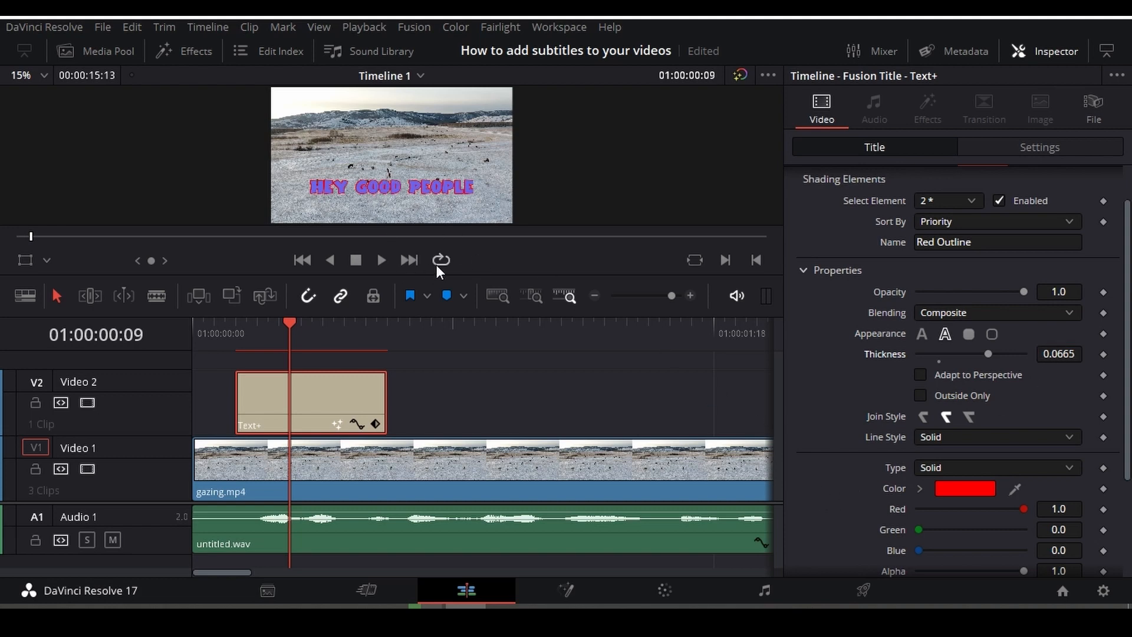
- Recolor the title's outline to a bright yellow-green with a hue of 0.208
click(919, 488)
scroll(974, 527, down, 2)
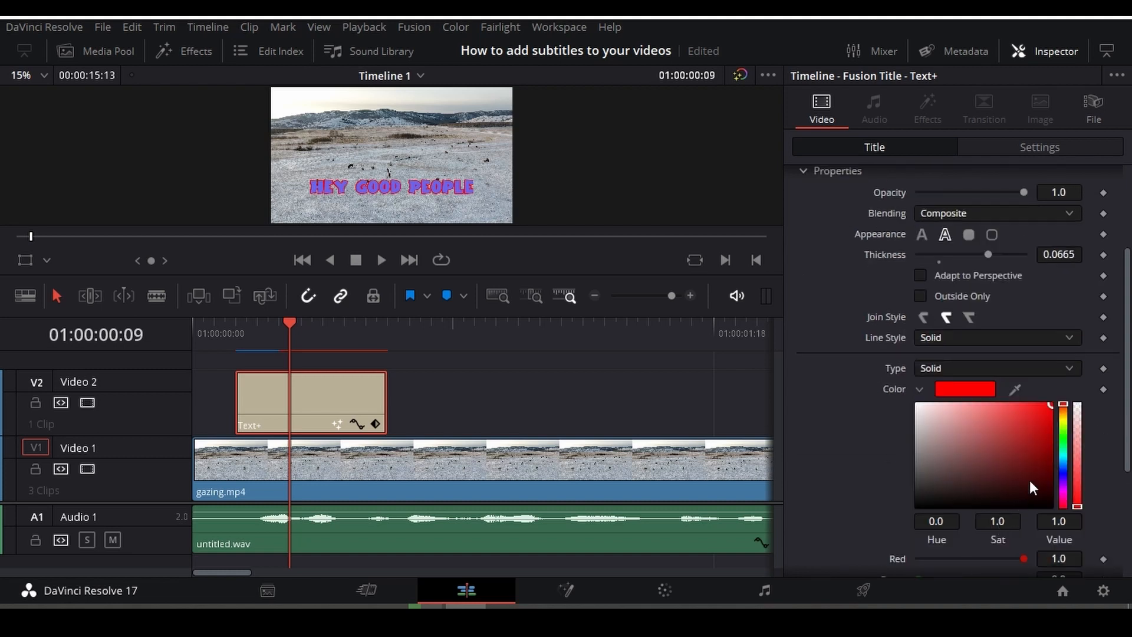
drag(1063, 476, 1063, 504)
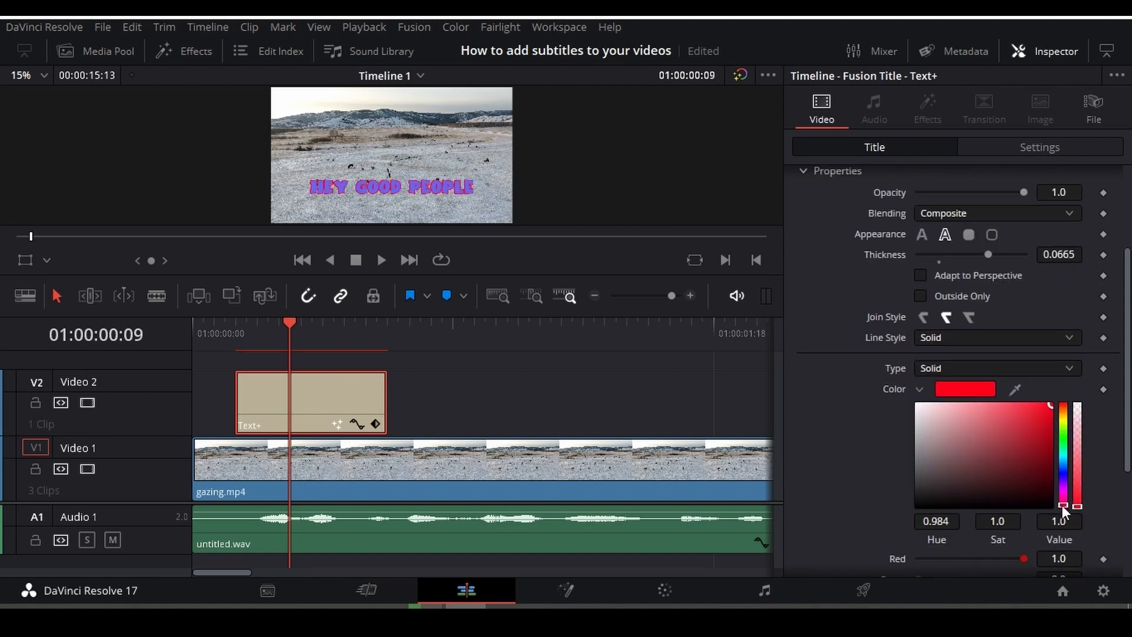
click(1064, 424)
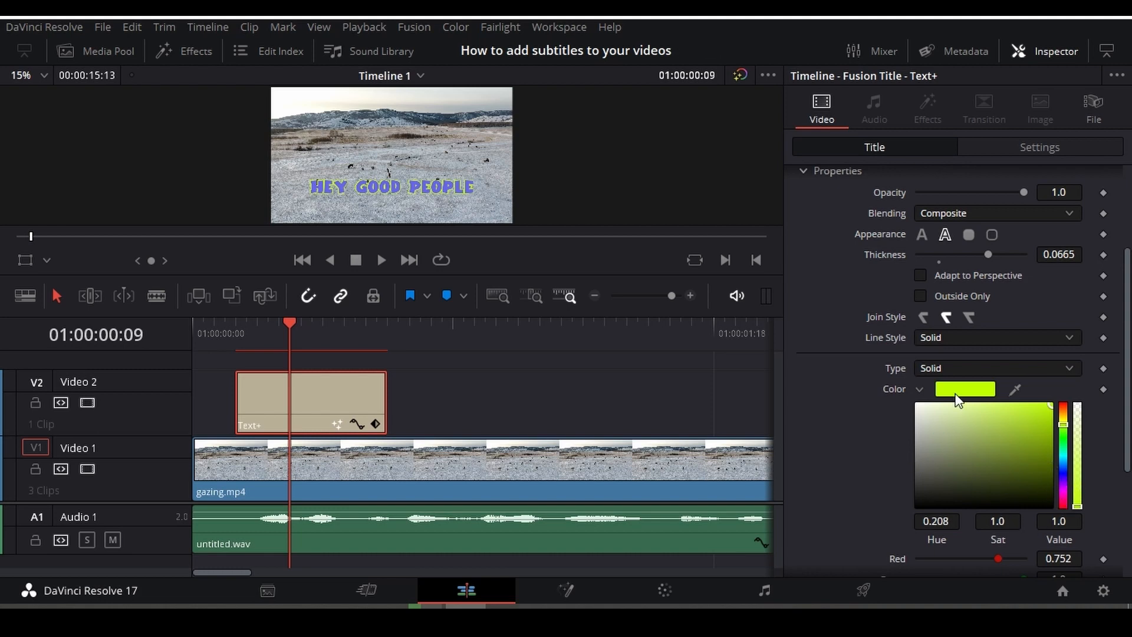
click(919, 389)
scroll(896, 430, up, 1)
scroll(896, 435, up, 2)
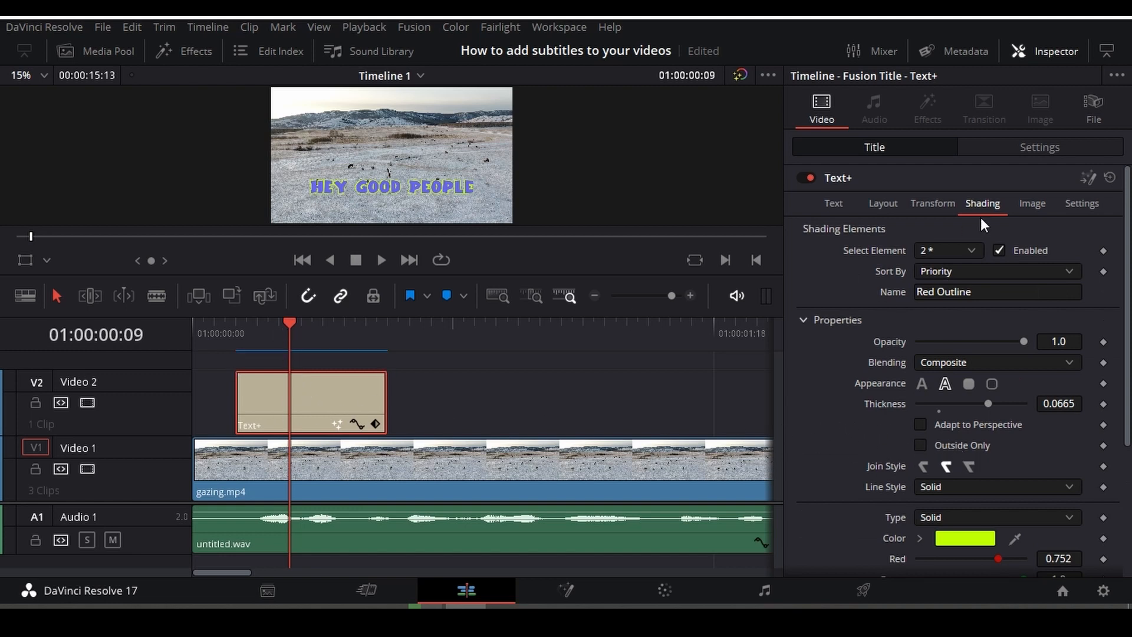
- Set the title's Y position to -318 and preview the subtitle from the start of the timeline
click(1049, 152)
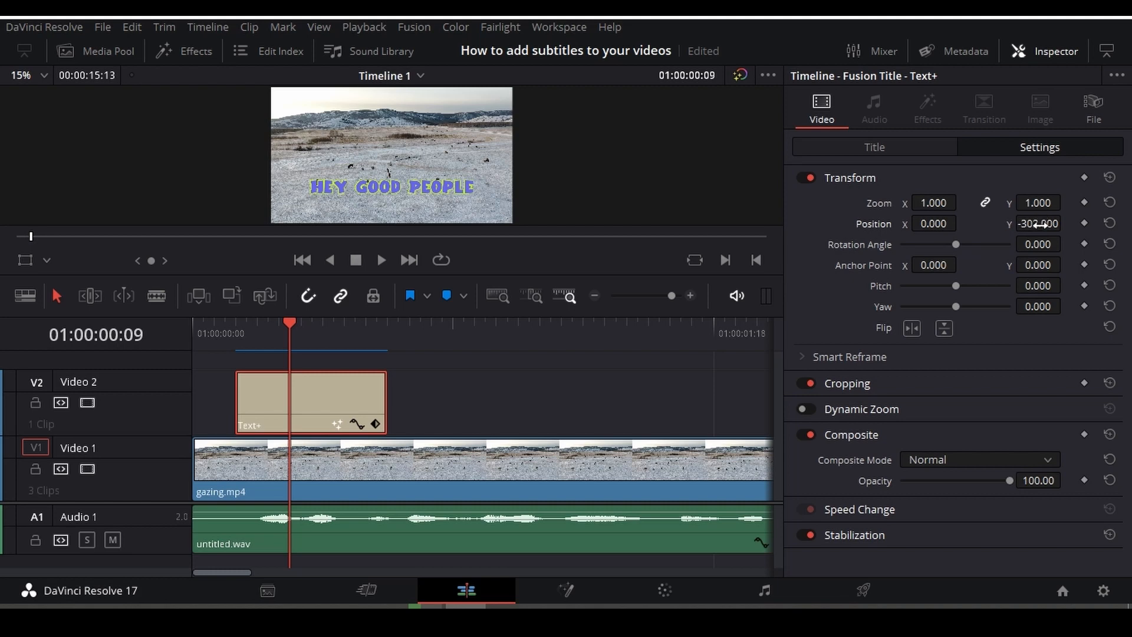
mouse_move(1037, 224)
mouse_down()
mouse_move(1066, 224)
mouse_move(1043, 224)
mouse_up()
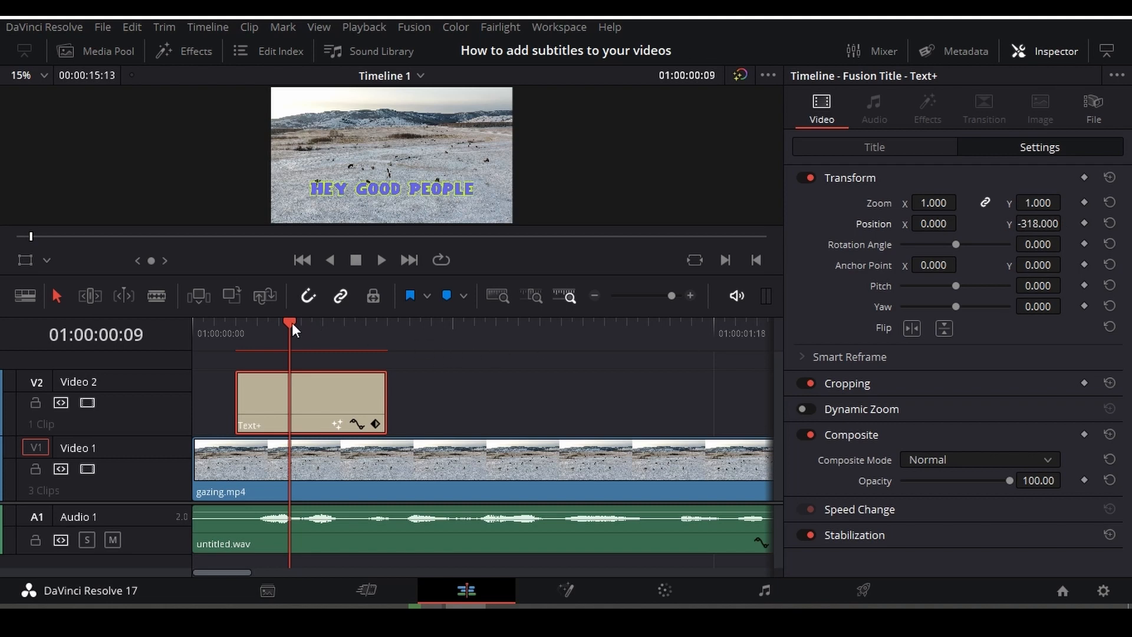
key(Home)
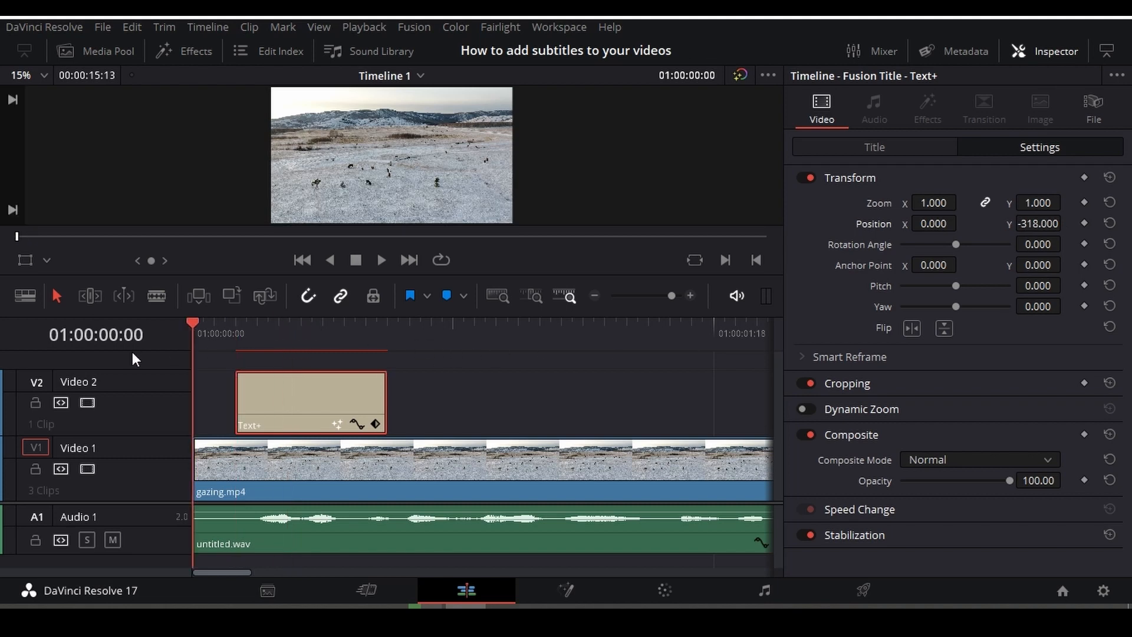
key(space)
key(space)
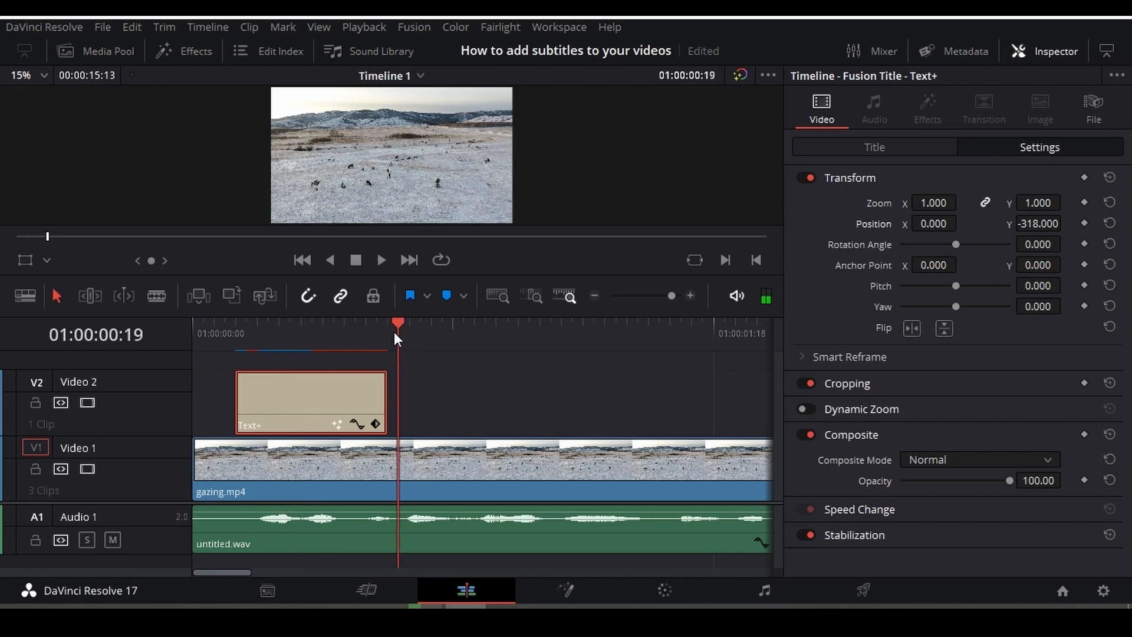
drag(399, 333, 304, 347)
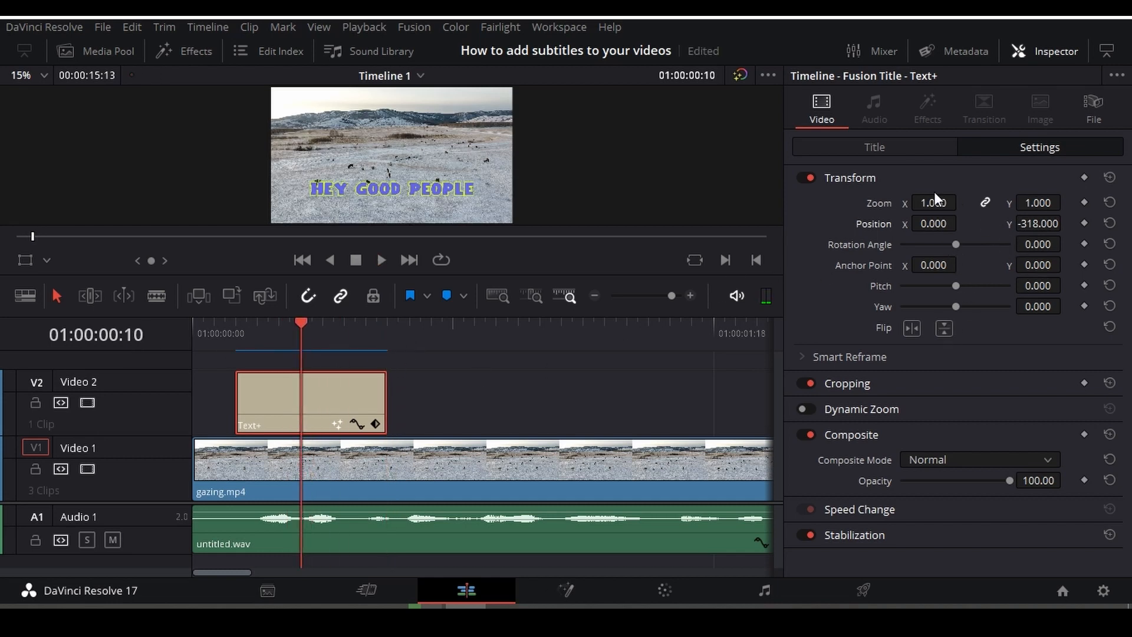
- Add a keyframe for the title's layout size at the first frame of the Text+ clip, with the size reduced to 0.403
click(917, 152)
click(883, 204)
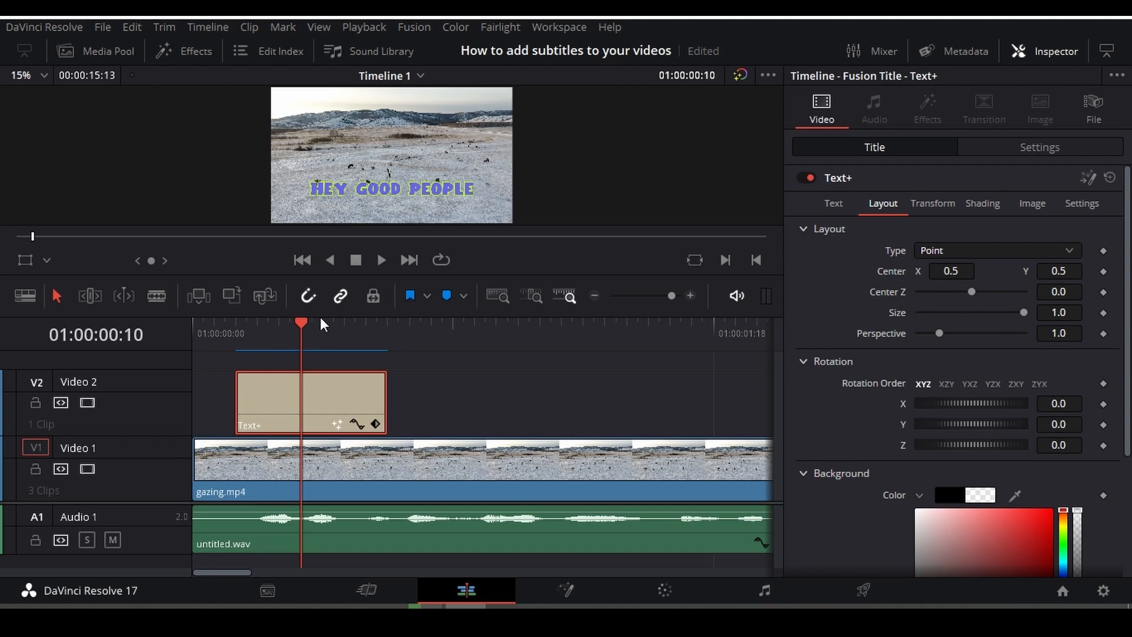
drag(299, 323, 235, 337)
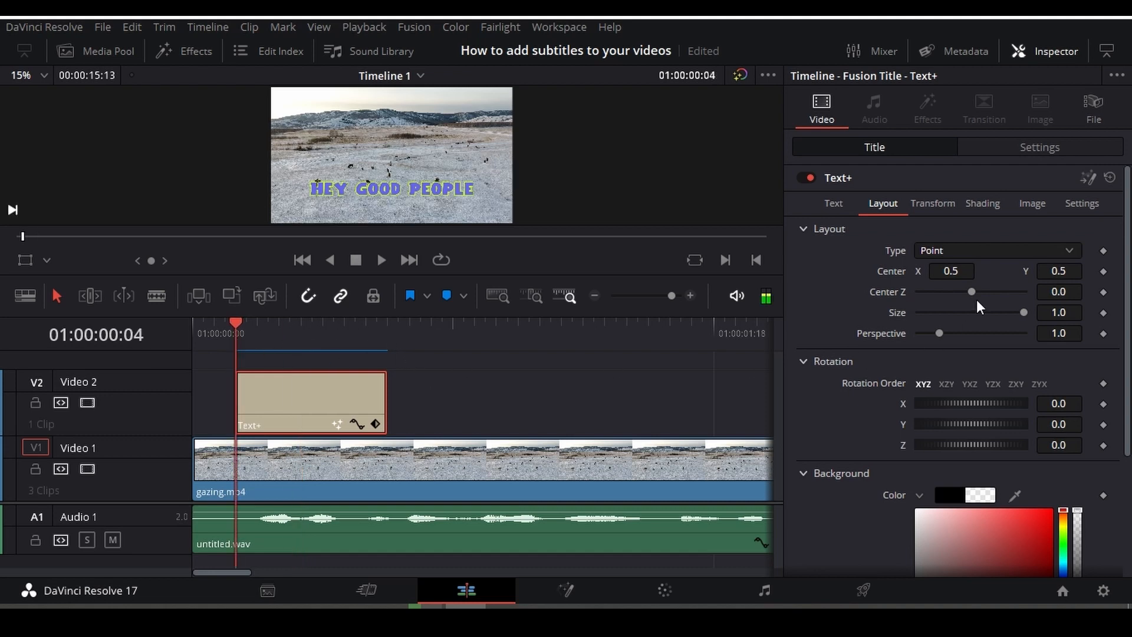
click(1103, 313)
drag(1074, 313, 947, 313)
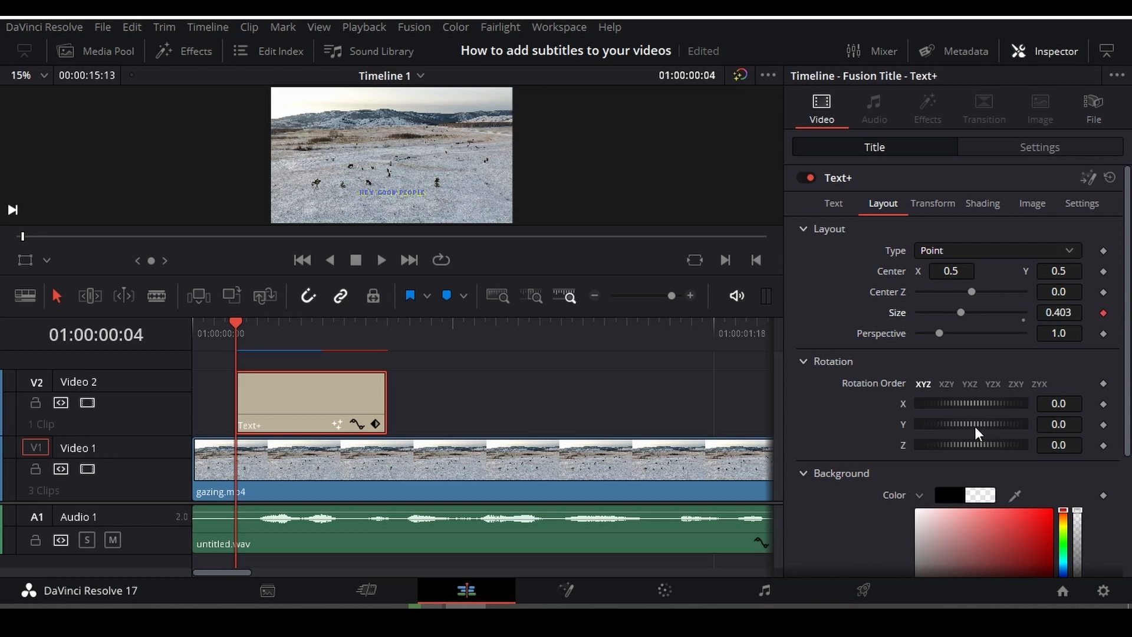
- Add a second layout size keyframe two frames further on, with the size set to 1
key(Right)
key(Right)
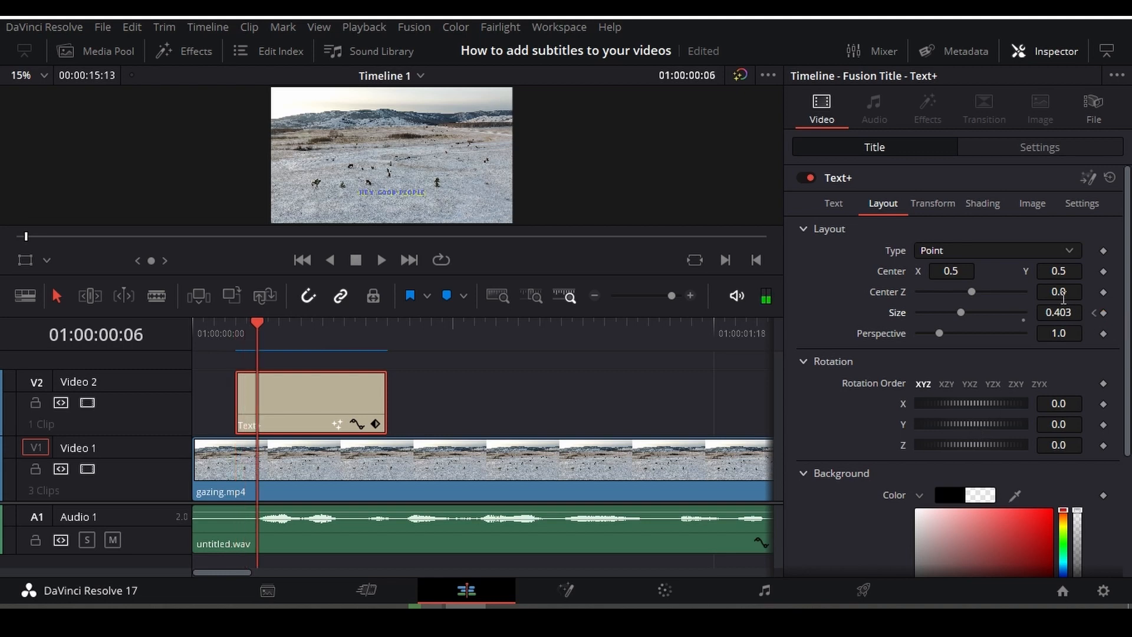
click(1103, 313)
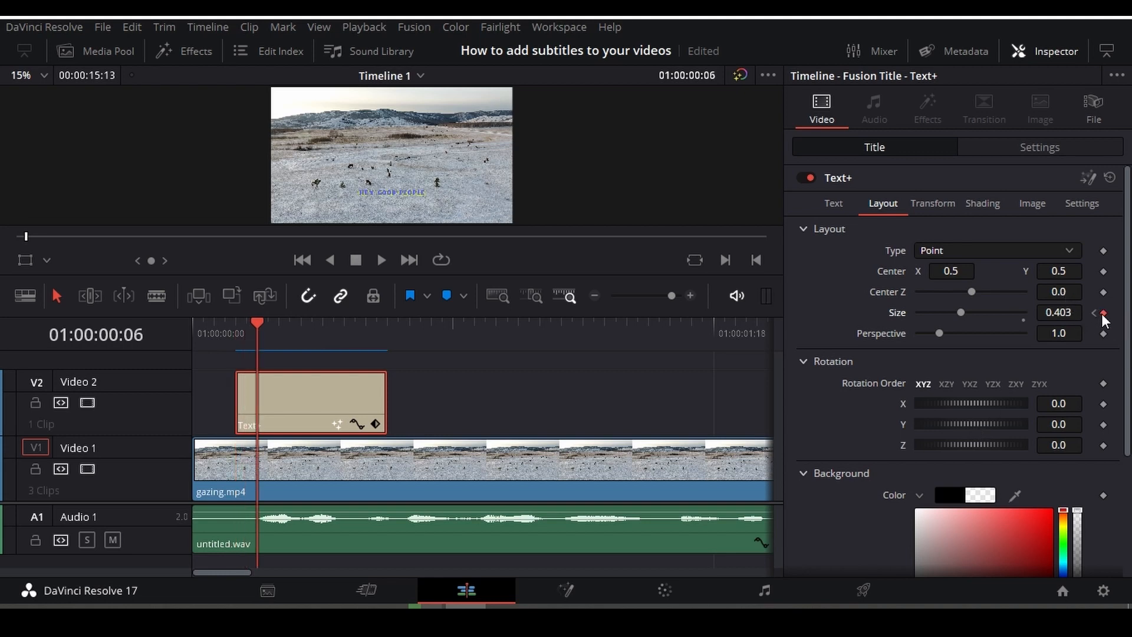
double_click(1048, 313)
text(1)
key(Return)
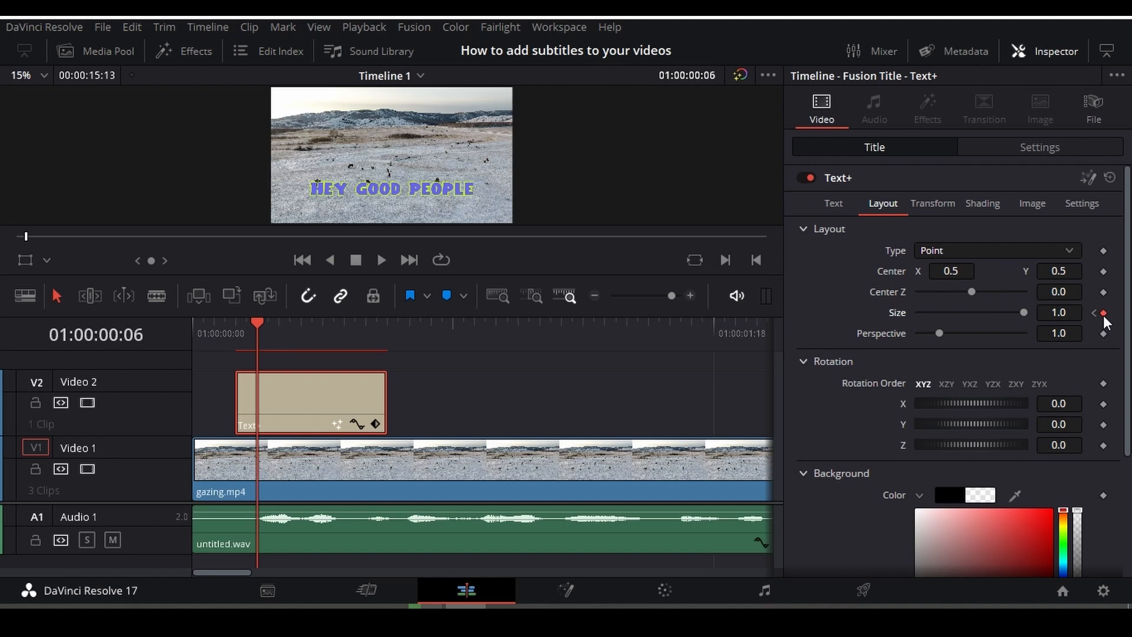
- Add a third layout size keyframe two frames further on with the size at 0.869, and preview the size animation
key(Right)
key(Right)
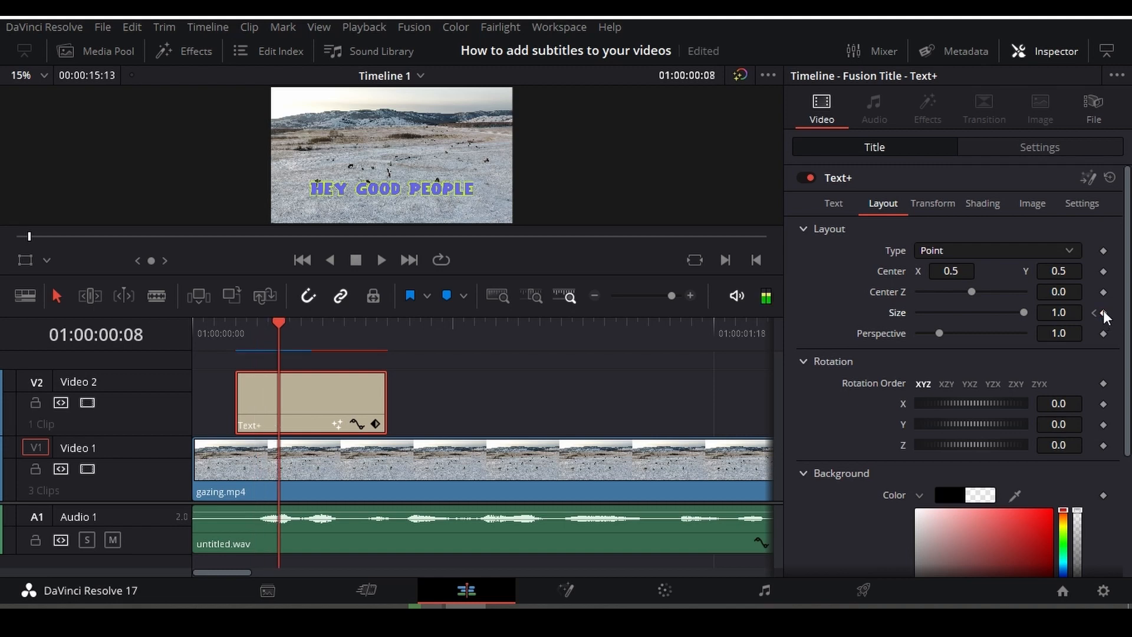
click(1100, 312)
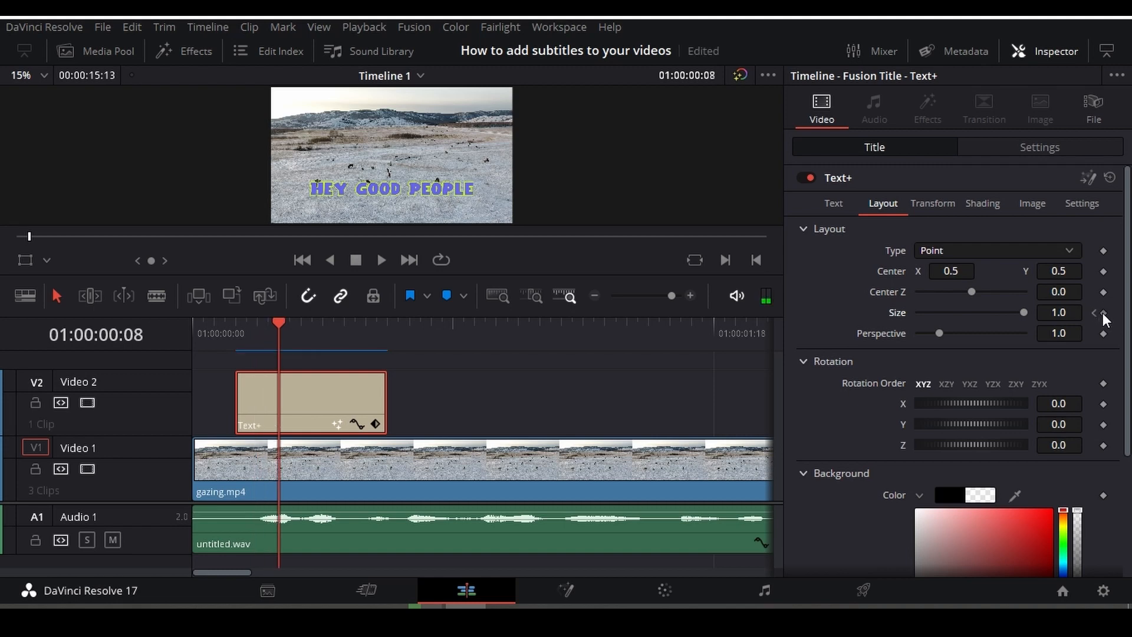
drag(1068, 312, 1041, 312)
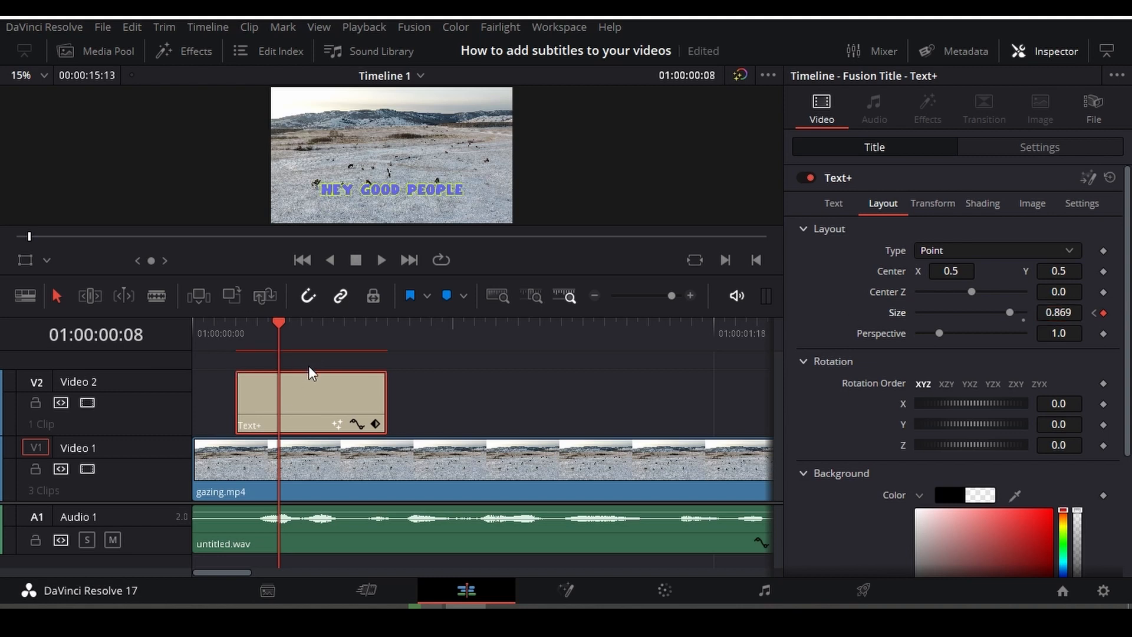
drag(286, 331, 167, 365)
key(space)
drag(401, 339, 304, 360)
scroll(834, 386, down, 3)
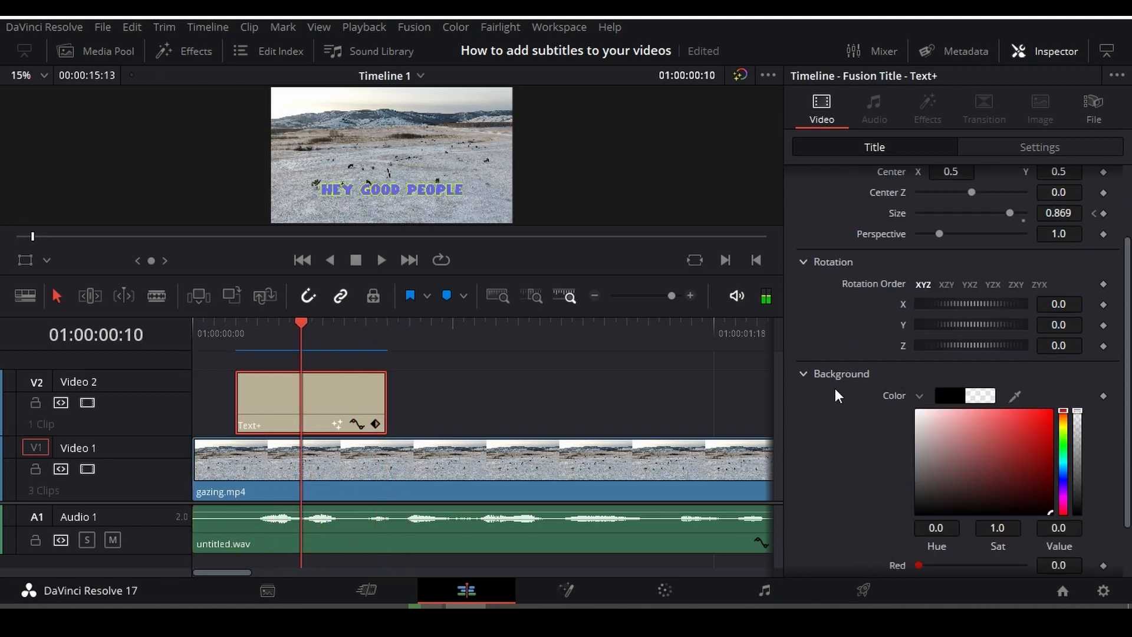
scroll(837, 393, up, 3)
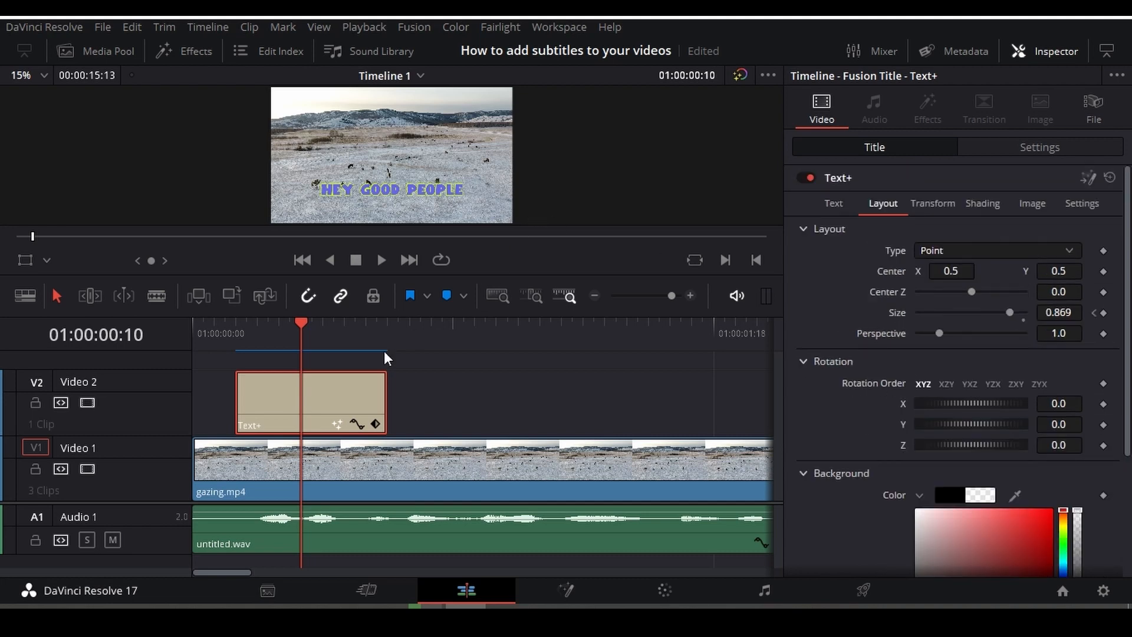
- Store a copy of the styled Text+ title in the Media Pool for reuse, and reselect the clip in the timeline
click(96, 48)
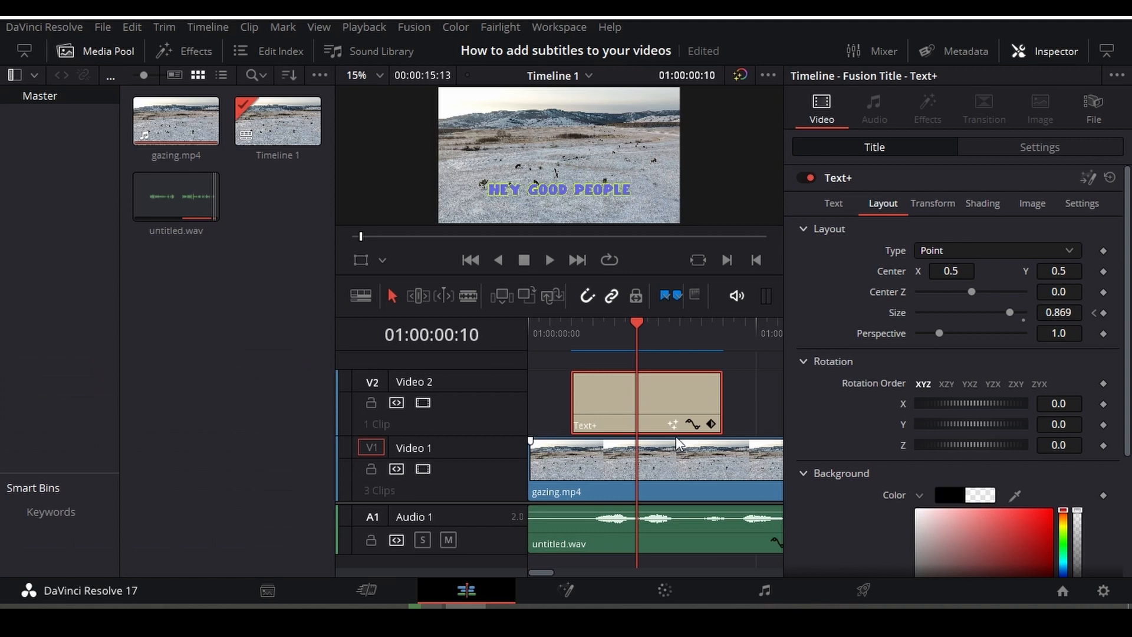
drag(682, 421, 236, 312)
drag(256, 226, 259, 231)
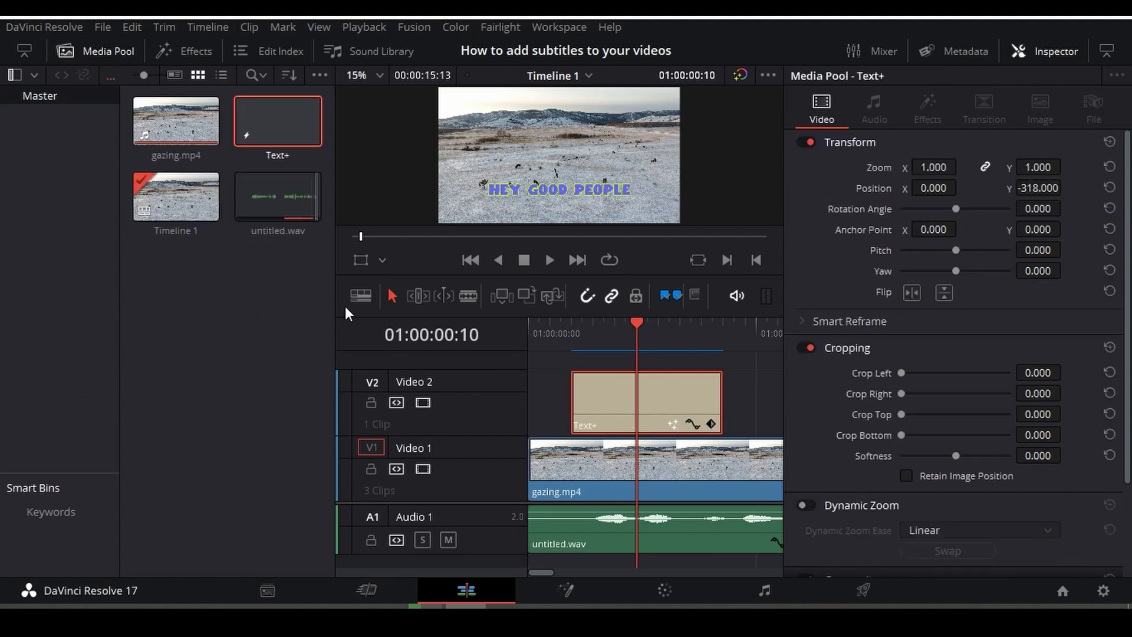
click(96, 51)
click(328, 371)
- Play the animated subtitle several times from the start of the timeline to check its motion against the audio
drag(302, 319, 199, 339)
key(space)
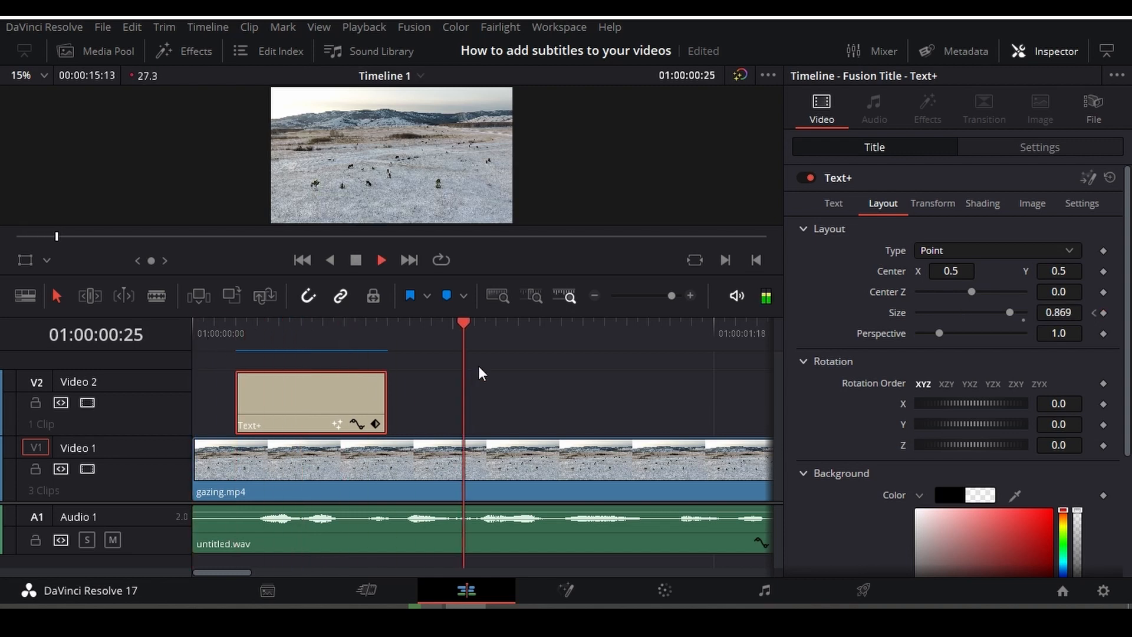
drag(436, 326, 184, 343)
key(space)
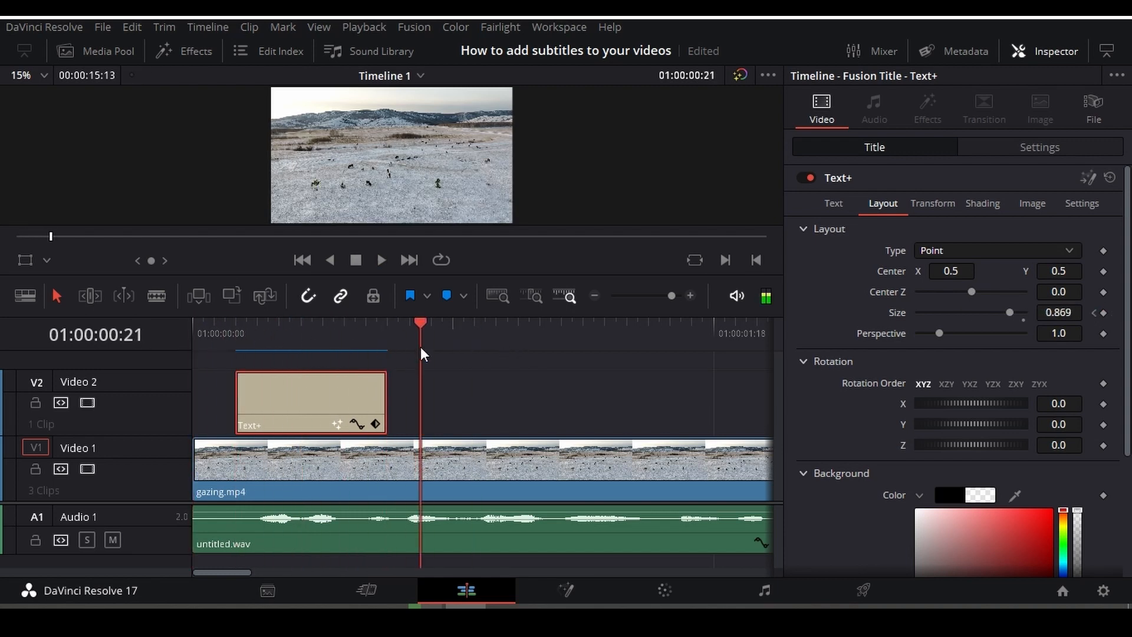
drag(433, 339, 178, 343)
key(space)
key(space)
drag(430, 338, 308, 370)
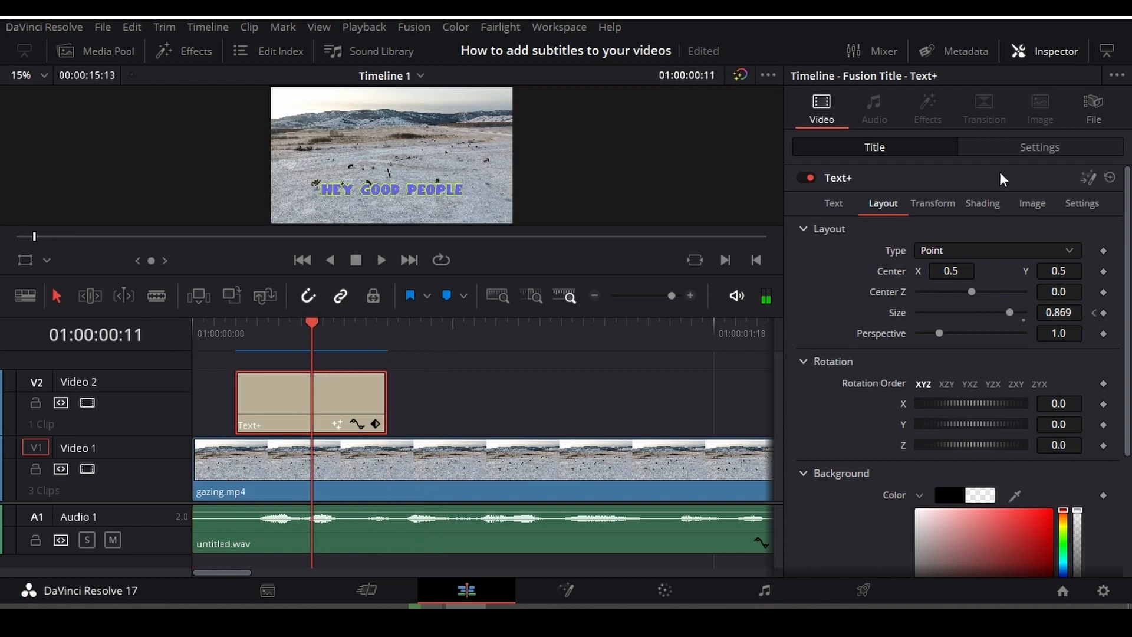
- Duplicate the Text+ clip three times end to end on Video 2, filling the track up to the two-second mark
click(1055, 51)
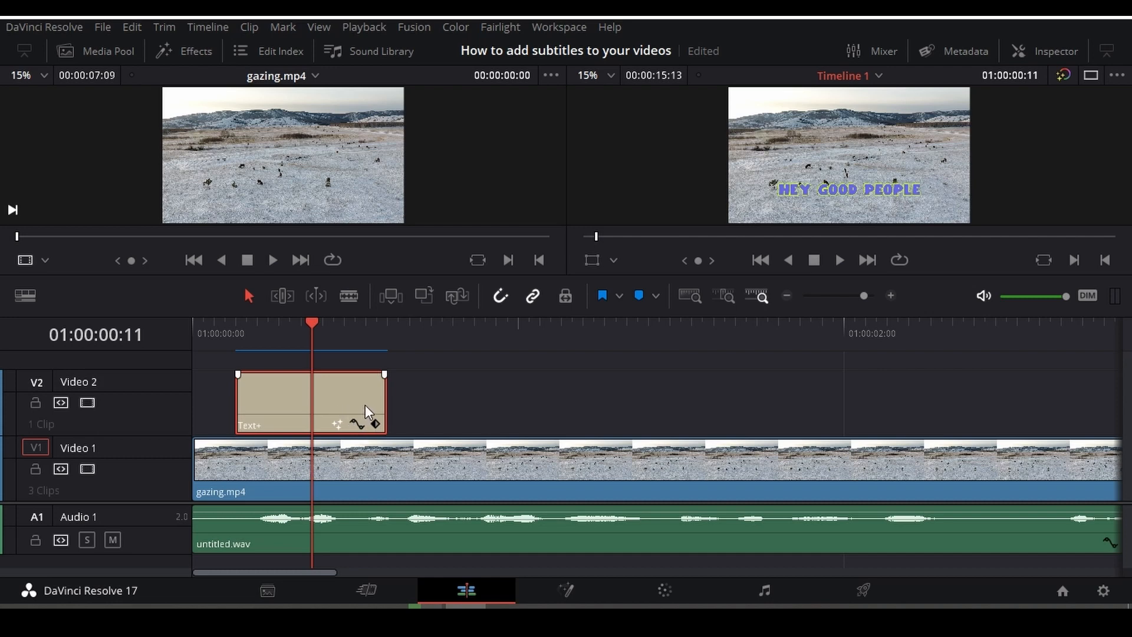
drag(334, 400, 516, 404)
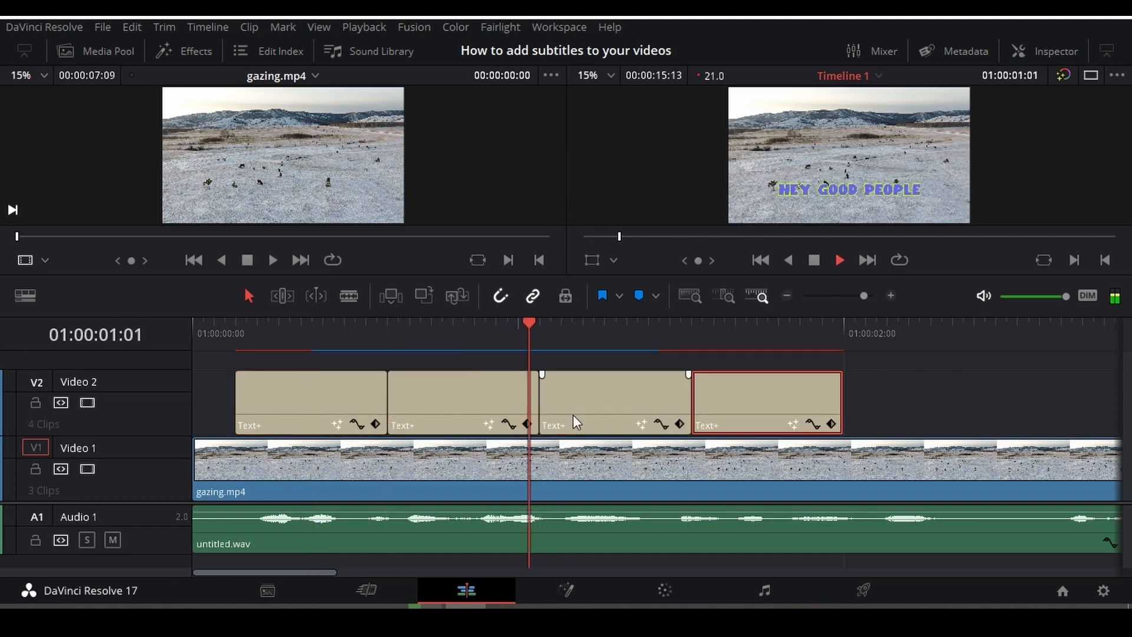
key(space)
- Play the four Text+ clips from the start of the timeline to check their timing against the speech
drag(1025, 334, 184, 371)
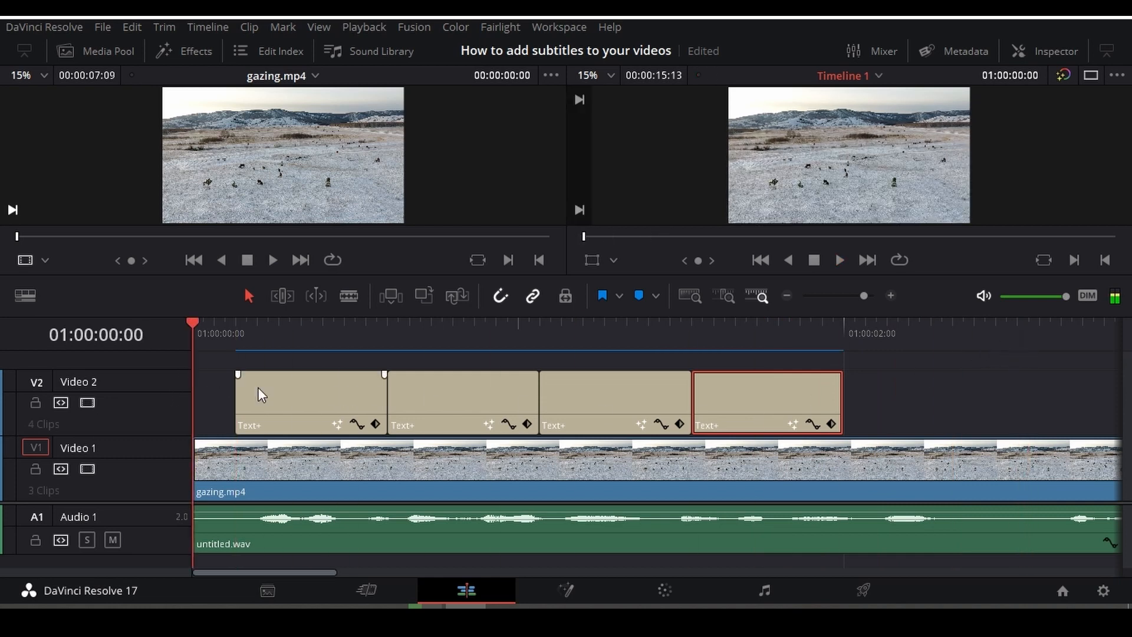
key(space)
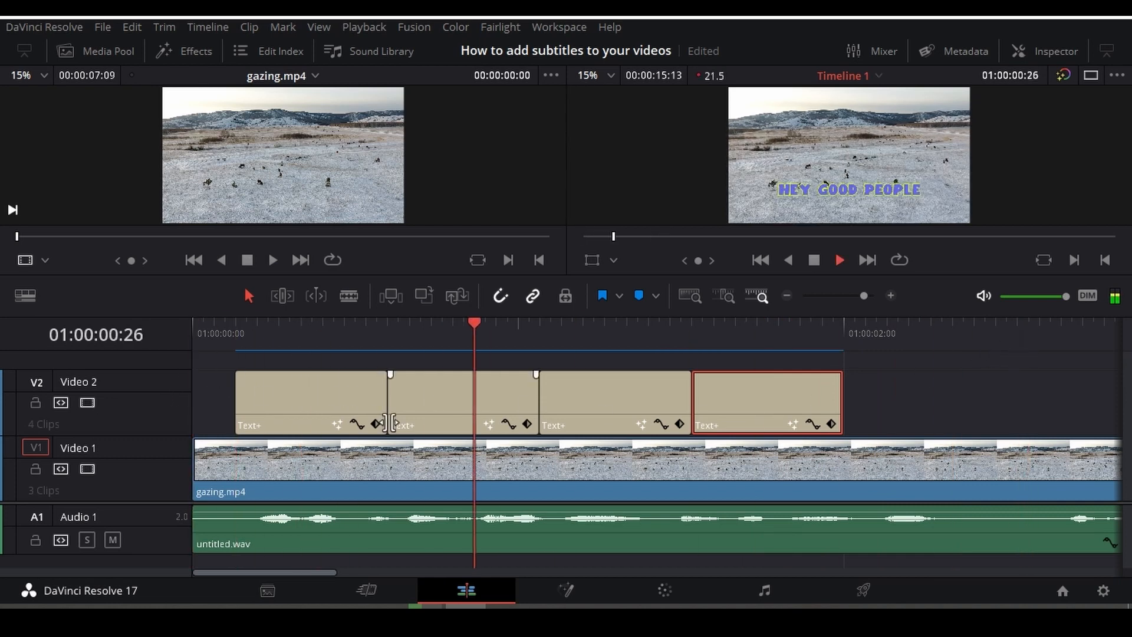
key(space)
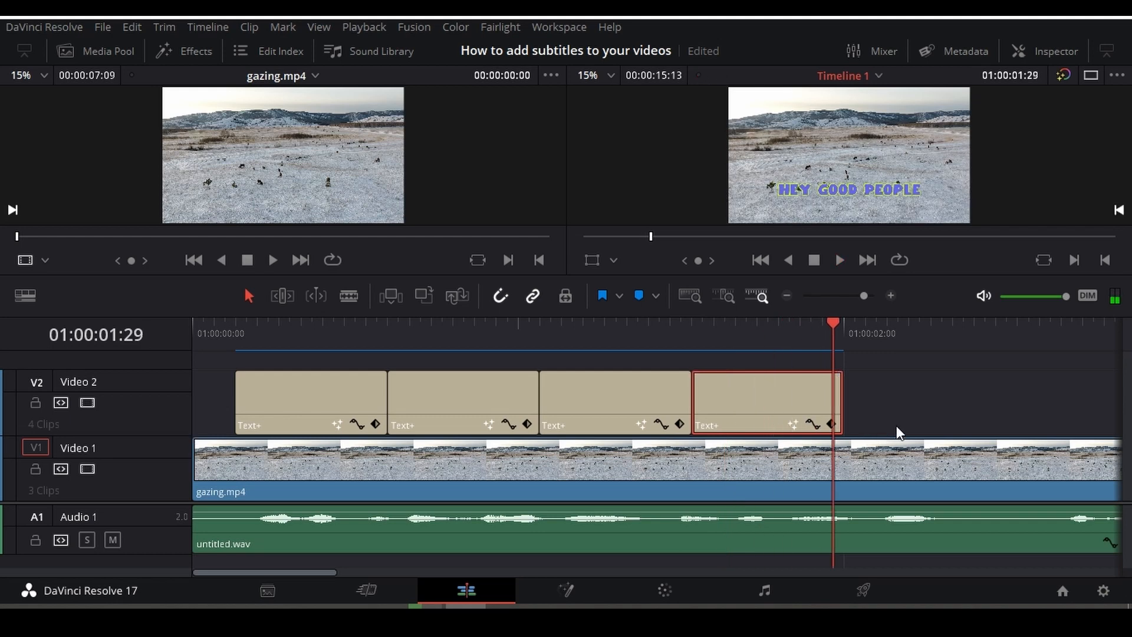
drag(842, 335, 334, 371)
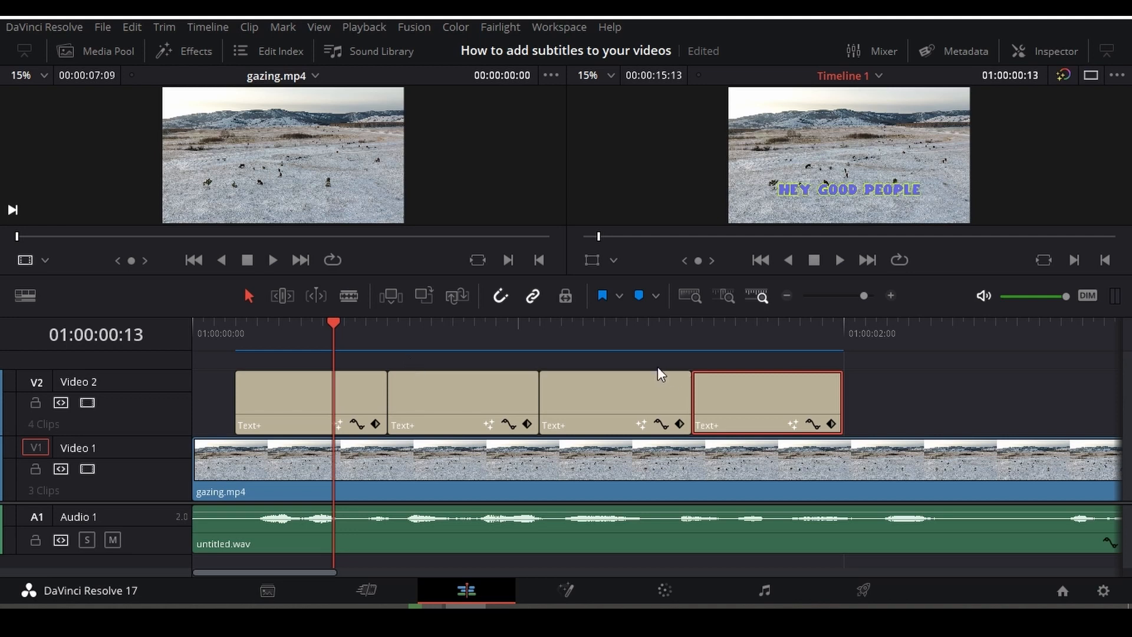
drag(290, 323, 192, 360)
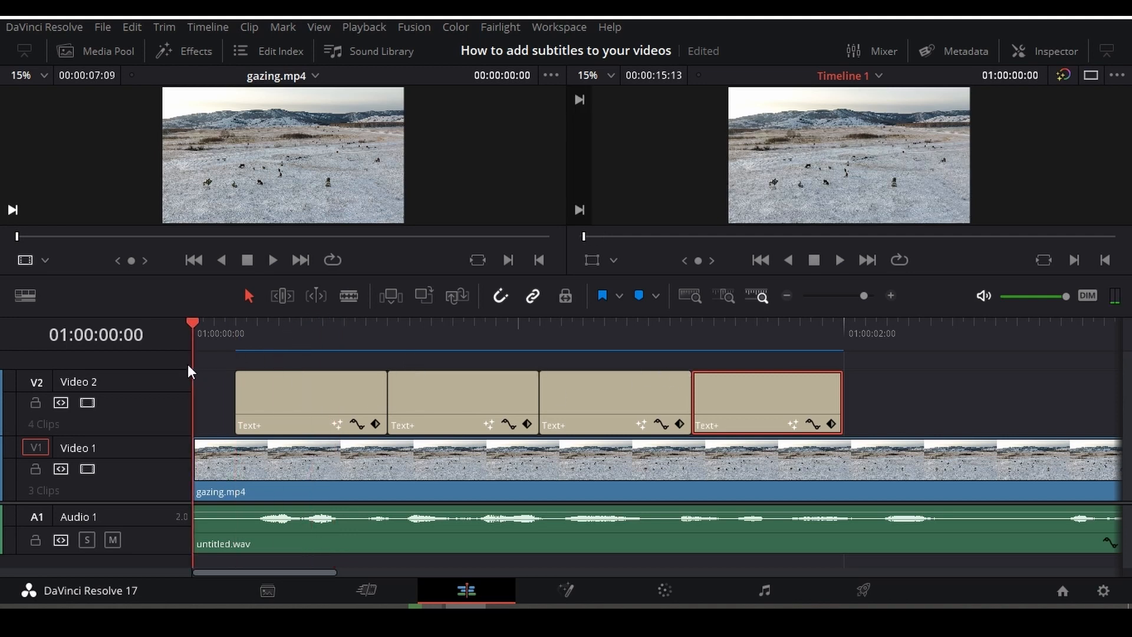
key(space)
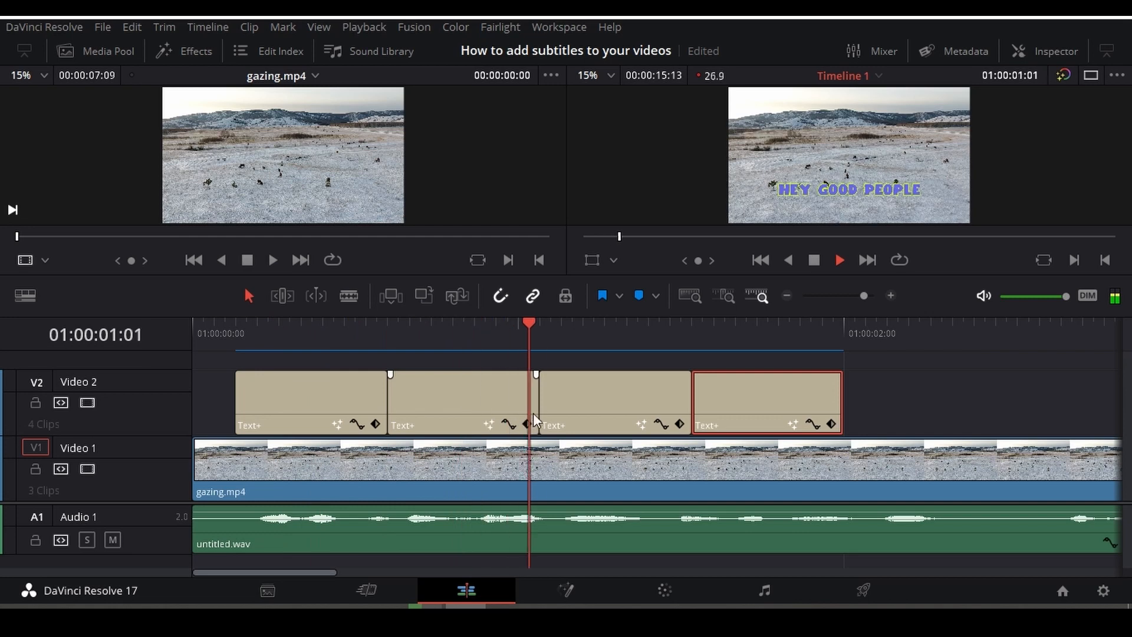
drag(658, 324, 348, 370)
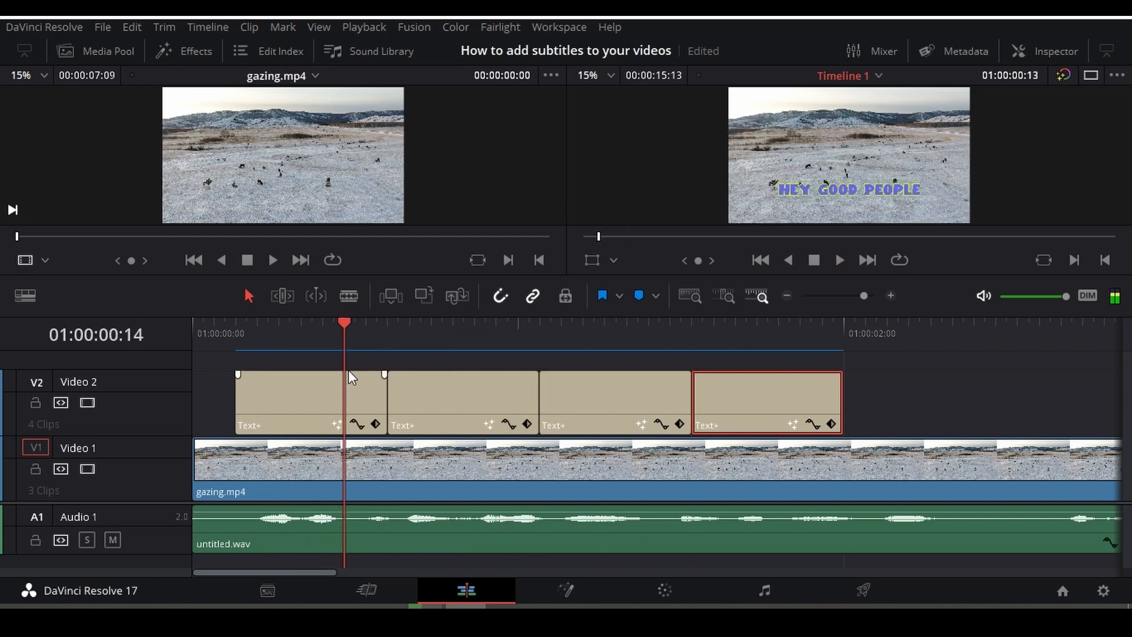
- Turn off snapping and trim the start of the second Text+ clip about one frame later, leaving a small gap after the first
scroll(414, 444, up, 3)
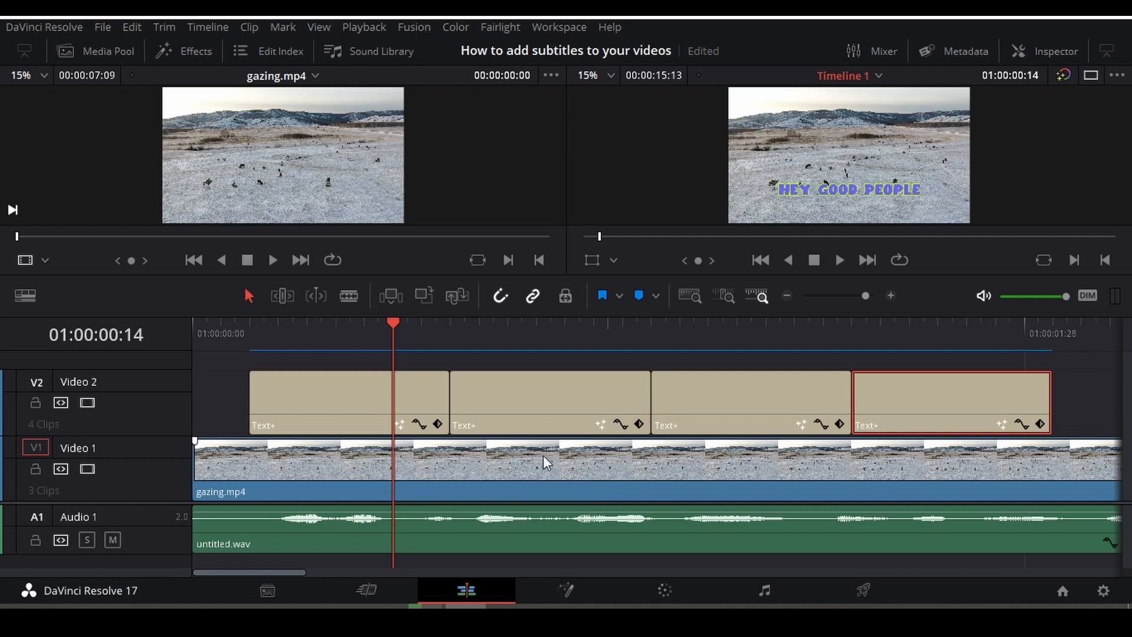
mouse_move(457, 406)
mouse_down()
mouse_move(500, 412)
mouse_move(454, 411)
mouse_up()
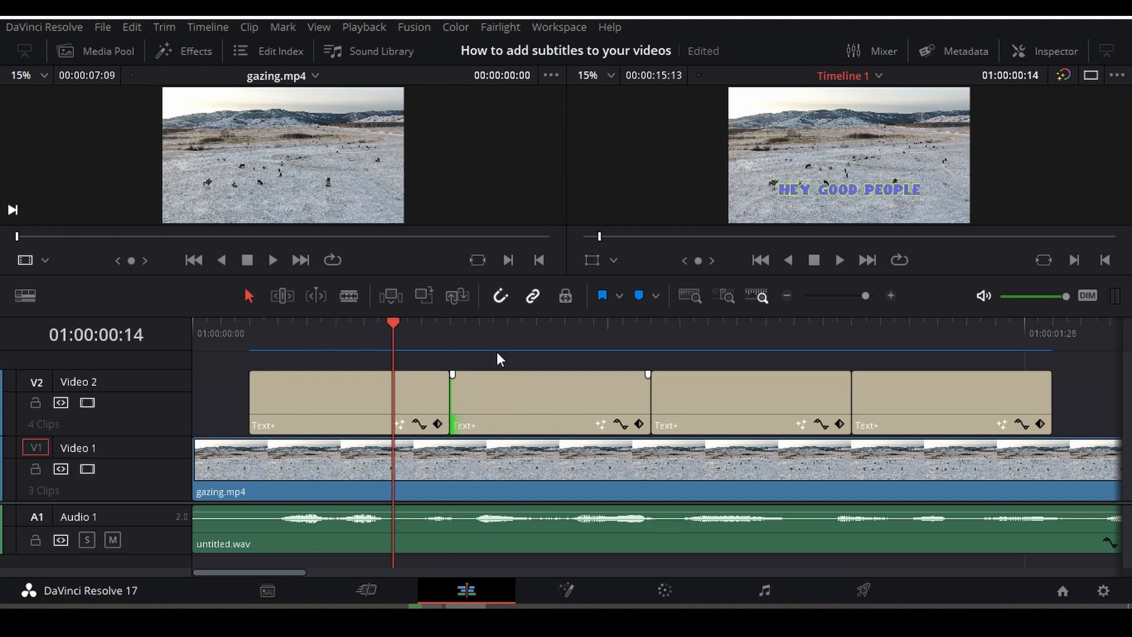
click(503, 298)
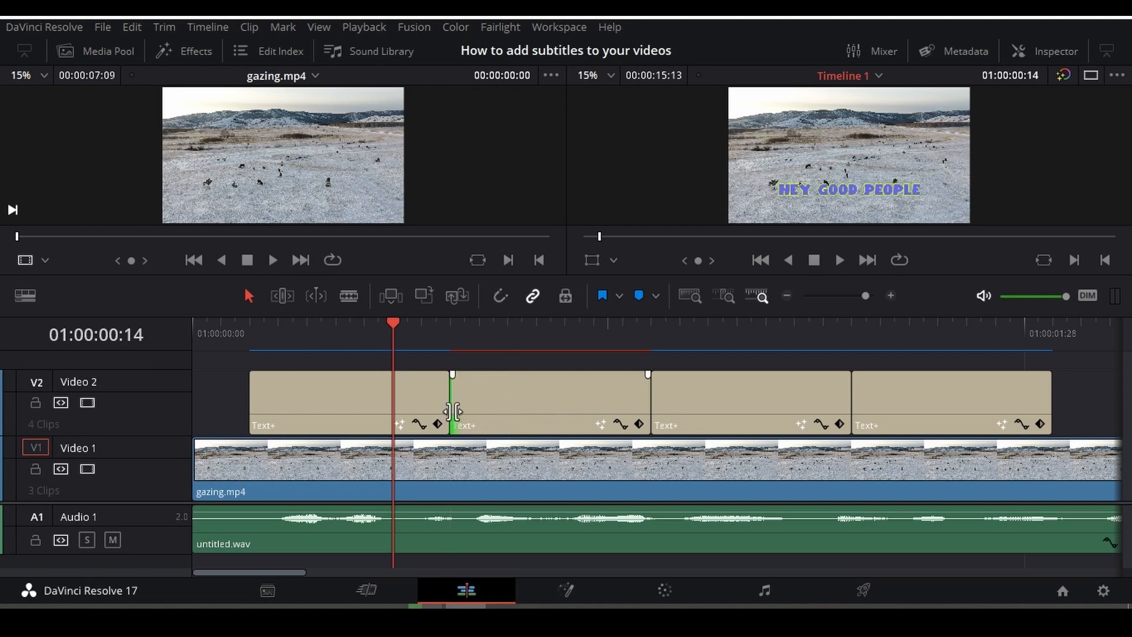
drag(455, 412, 466, 412)
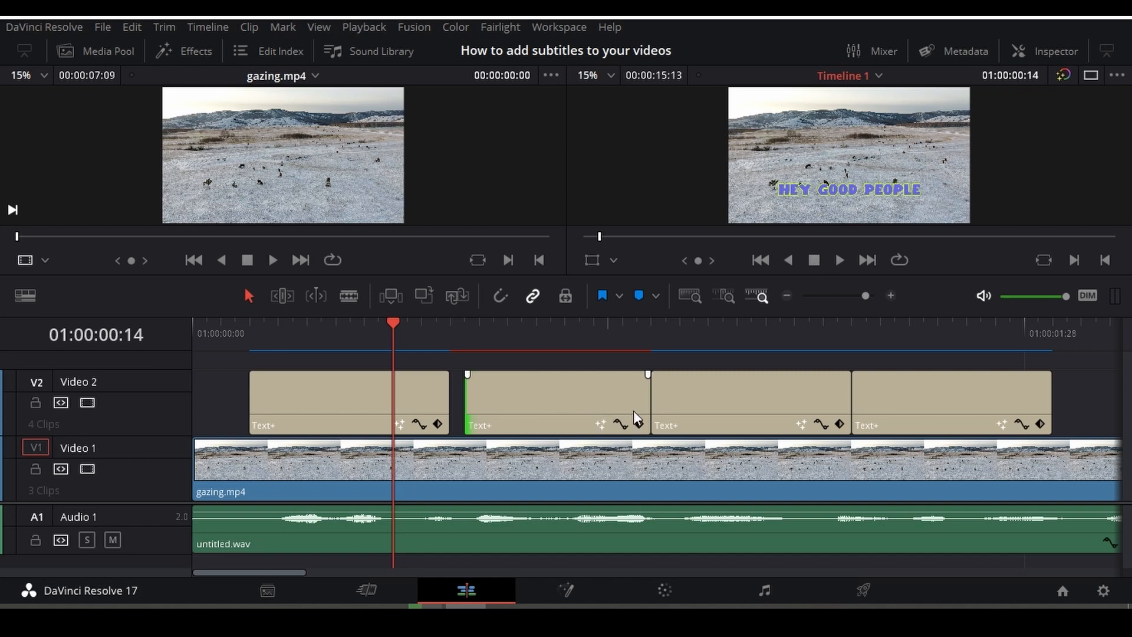
- Trim the start of the third Text+ clip about two frames later to leave a gap, and play back the section
key(space)
key(space)
drag(653, 407, 680, 407)
drag(707, 325, 392, 353)
key(space)
- Replace the second Text+ clip's text with "How you doing"
click(536, 328)
click(571, 405)
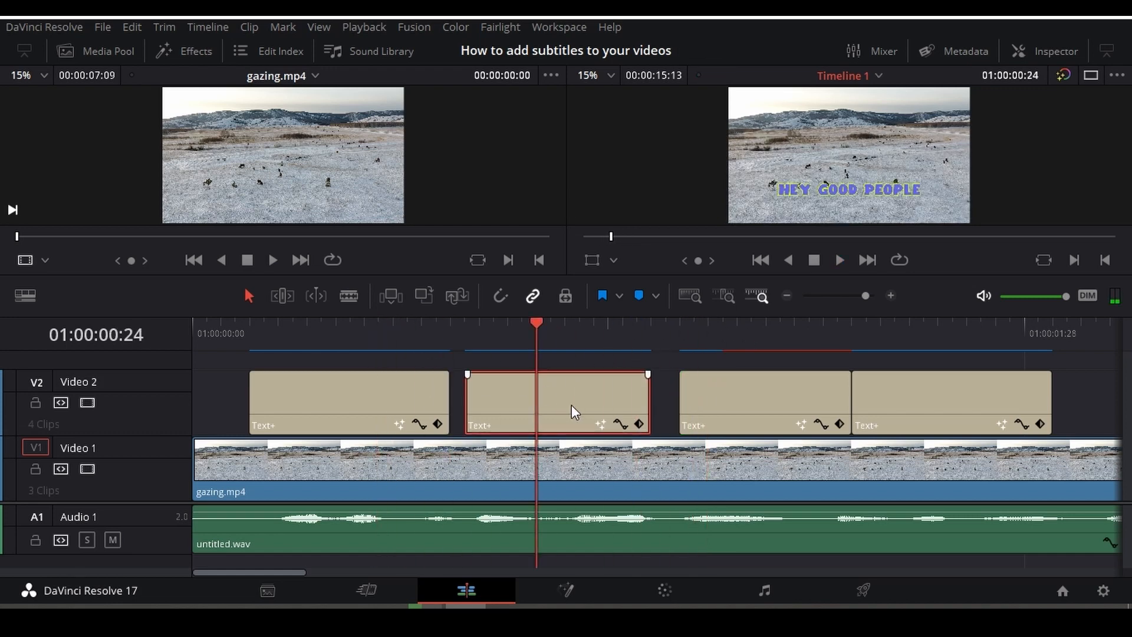
click(1029, 52)
click(906, 264)
key(ctrl+a)
key(BackSpace)
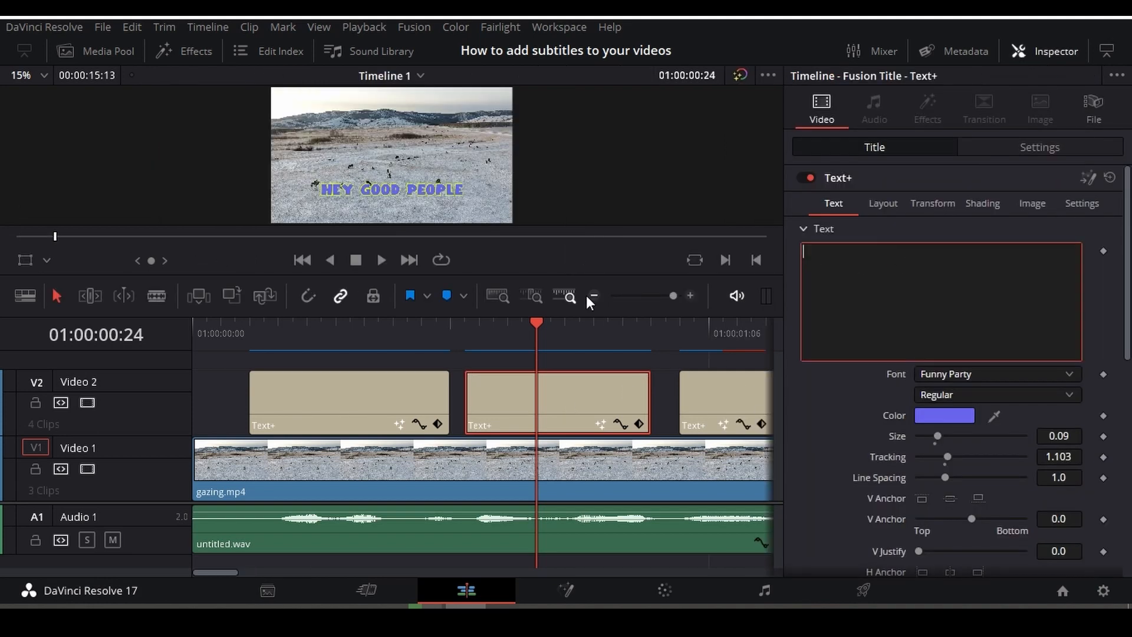
text(How y)
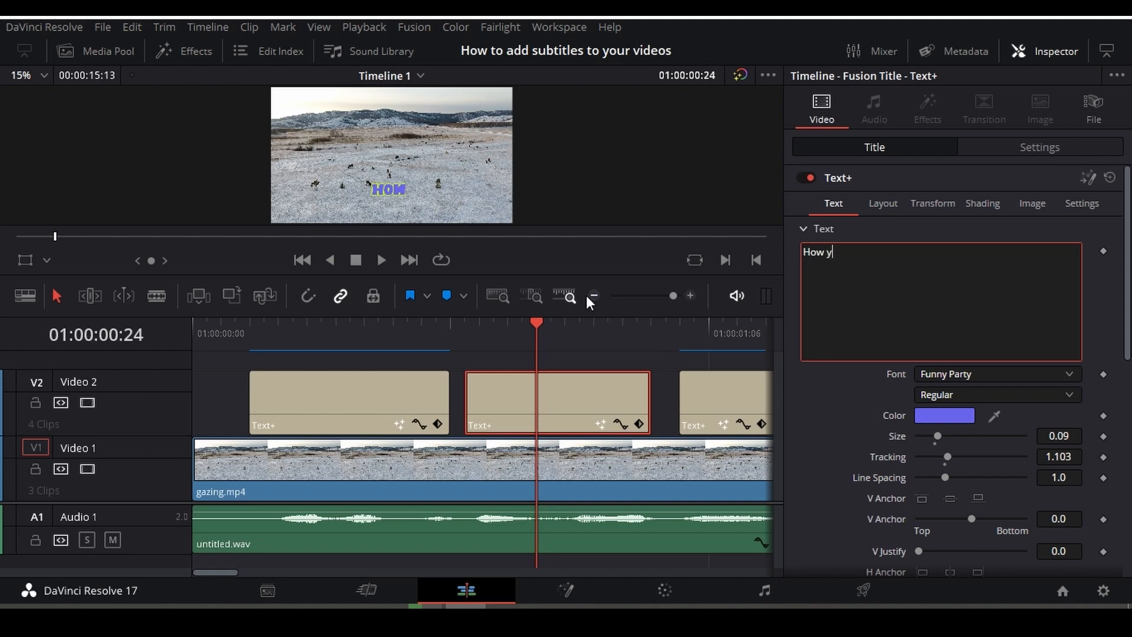
text(ou doping)
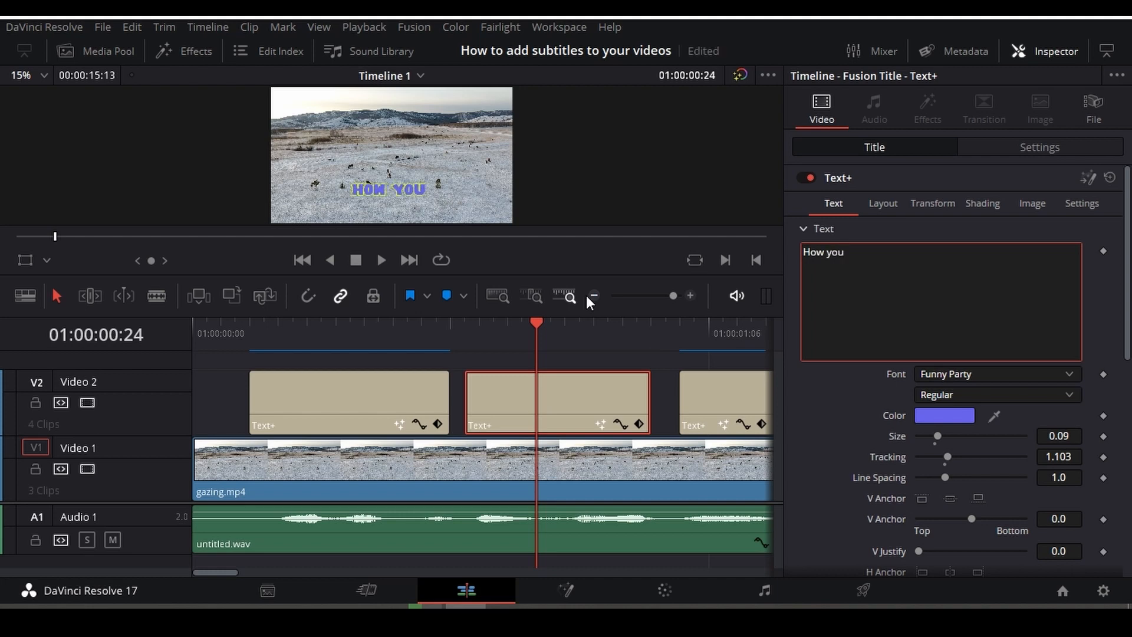
key(BackSpace)
key(BackSpace)
key(BackSpace)
key(BackSpace)
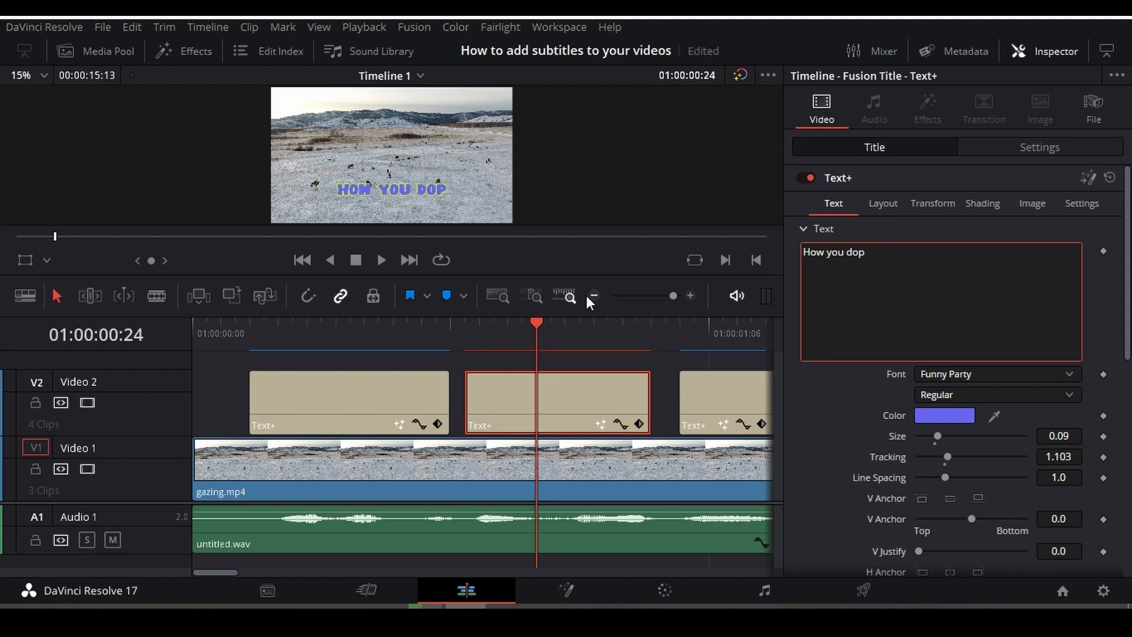
text(ing)
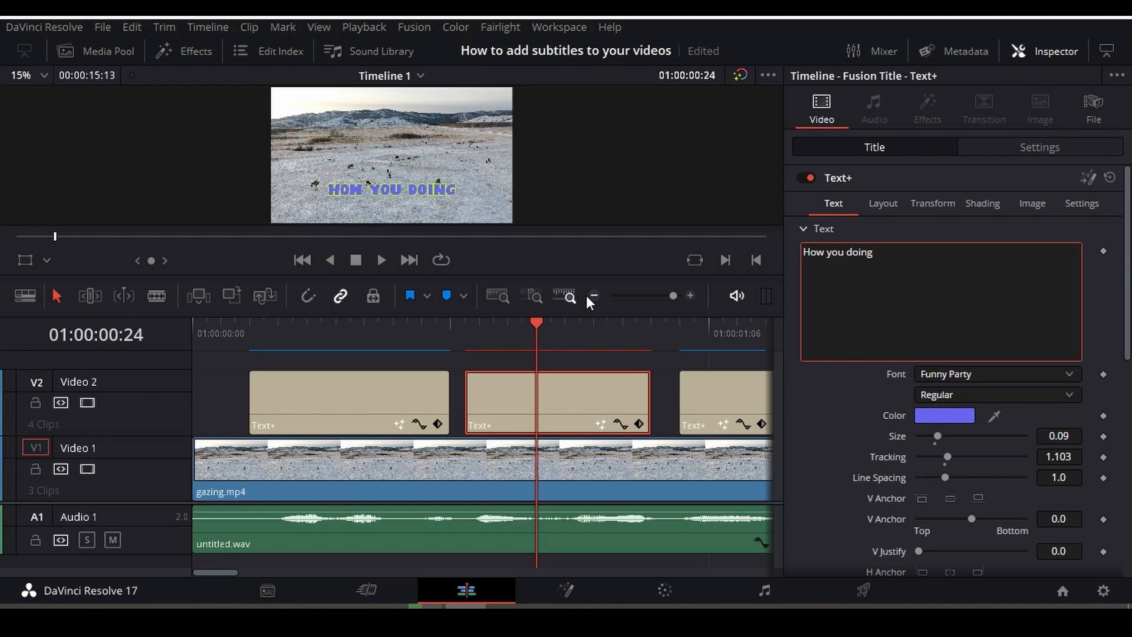
- Play the timeline from the beginning to check the first two subtitles and listen to the phrases that follow
drag(552, 335, 207, 358)
key(space)
key(space)
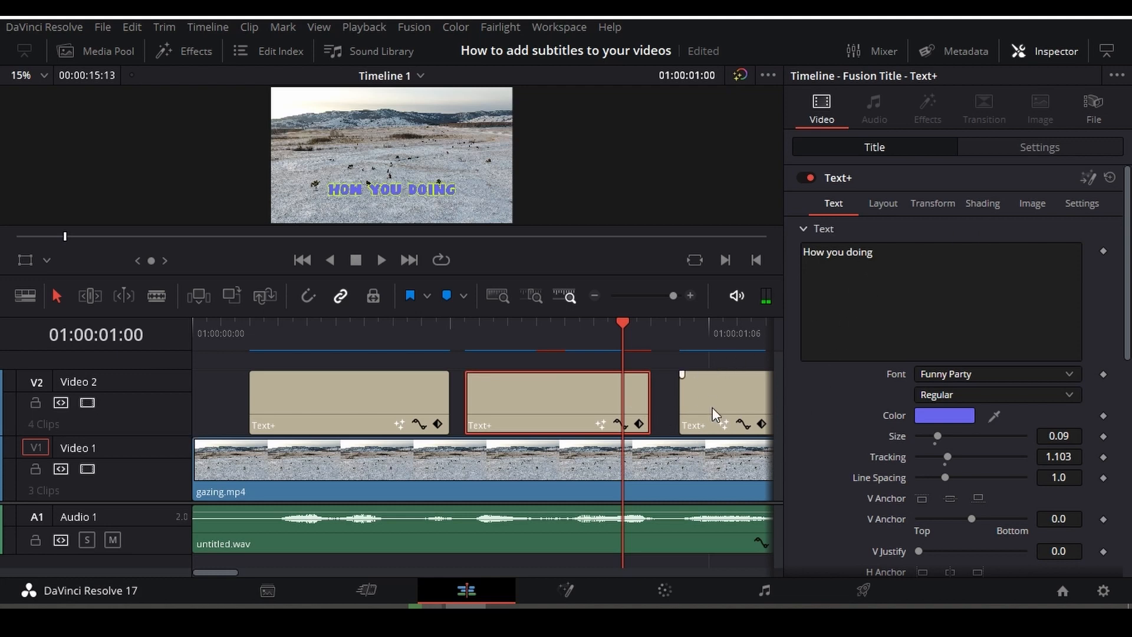
key(space)
key(space)
- Delete the third Text+ clip, leaving a gap after the "How you doing" clip
click(454, 412)
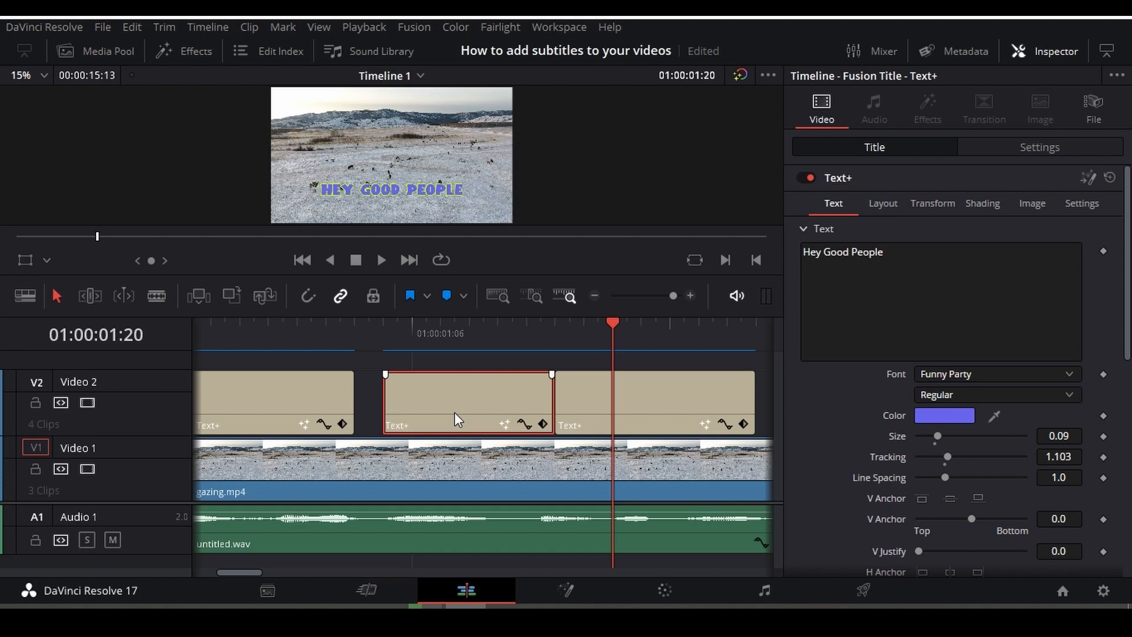
right_click(454, 412)
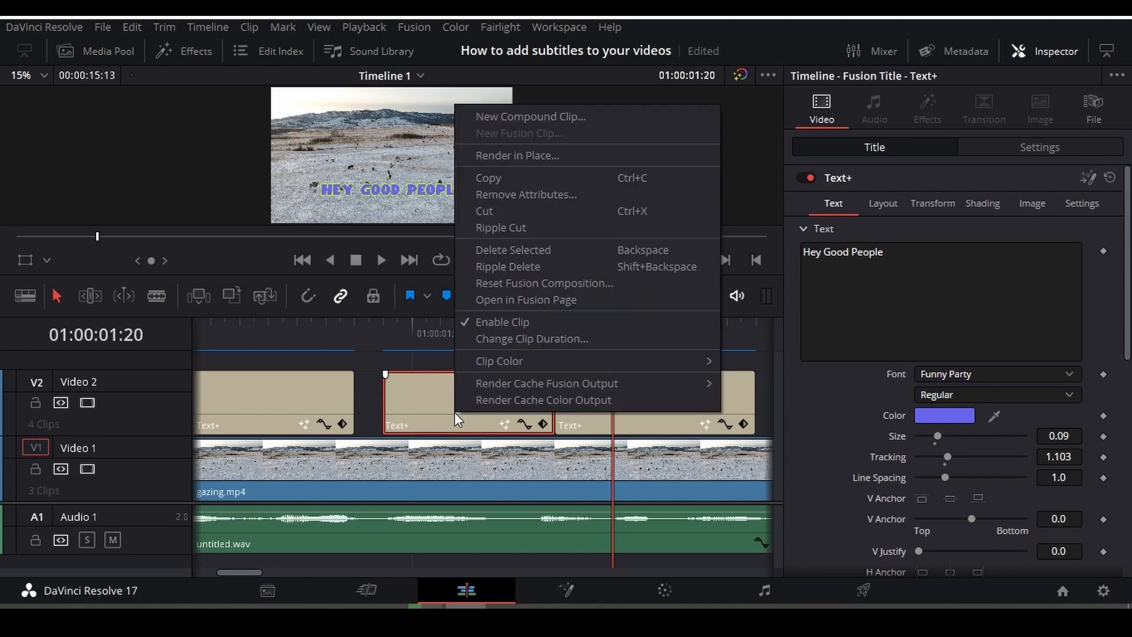
click(533, 251)
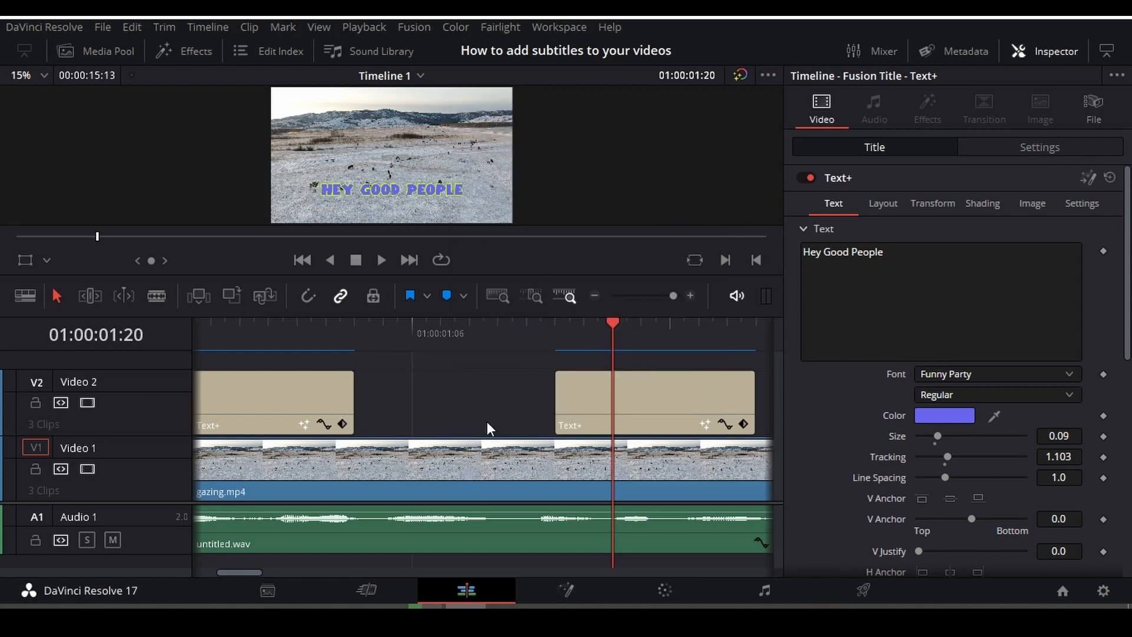
- Extend the end of the "How you doing" clip to about 01:00:01:11 and return the playhead to the timeline start
click(352, 405)
drag(352, 405, 484, 409)
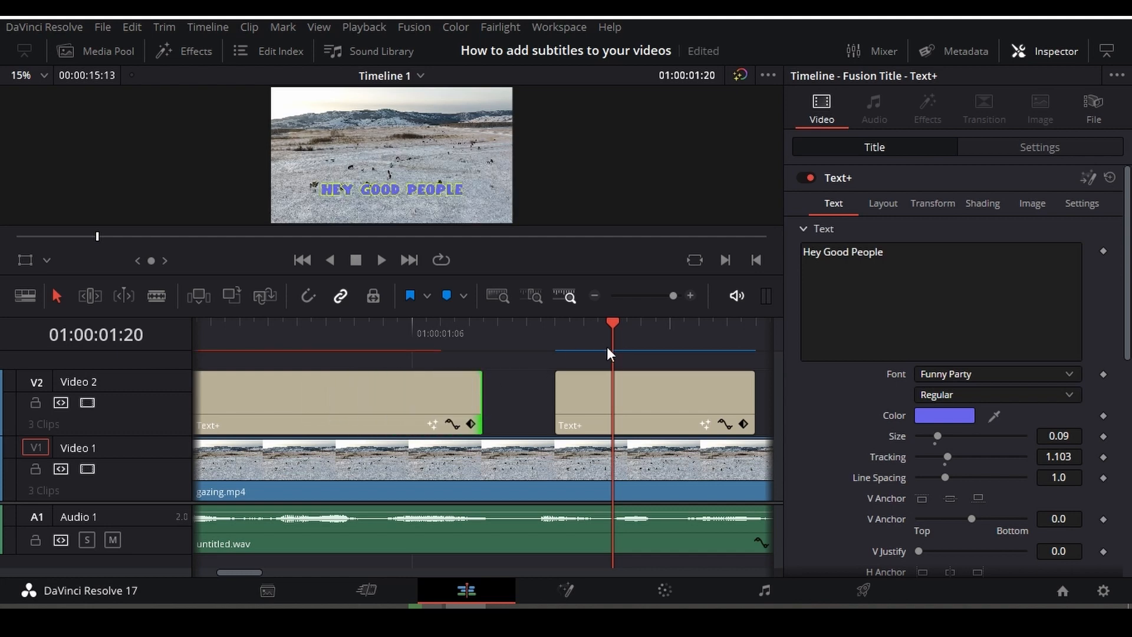
scroll(499, 365, down, 6)
drag(481, 342, 48, 362)
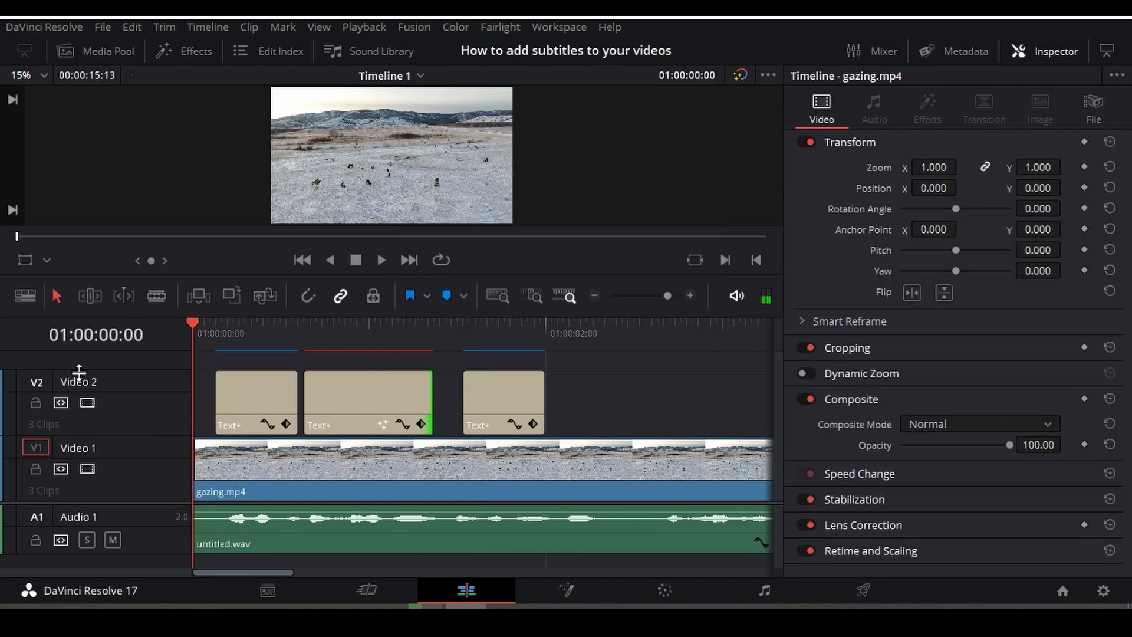
- Play back the speech, shift the third Text+ clip slightly earlier to about 01:00:01:14, and extend its end to about 01:00:02:09
key(space)
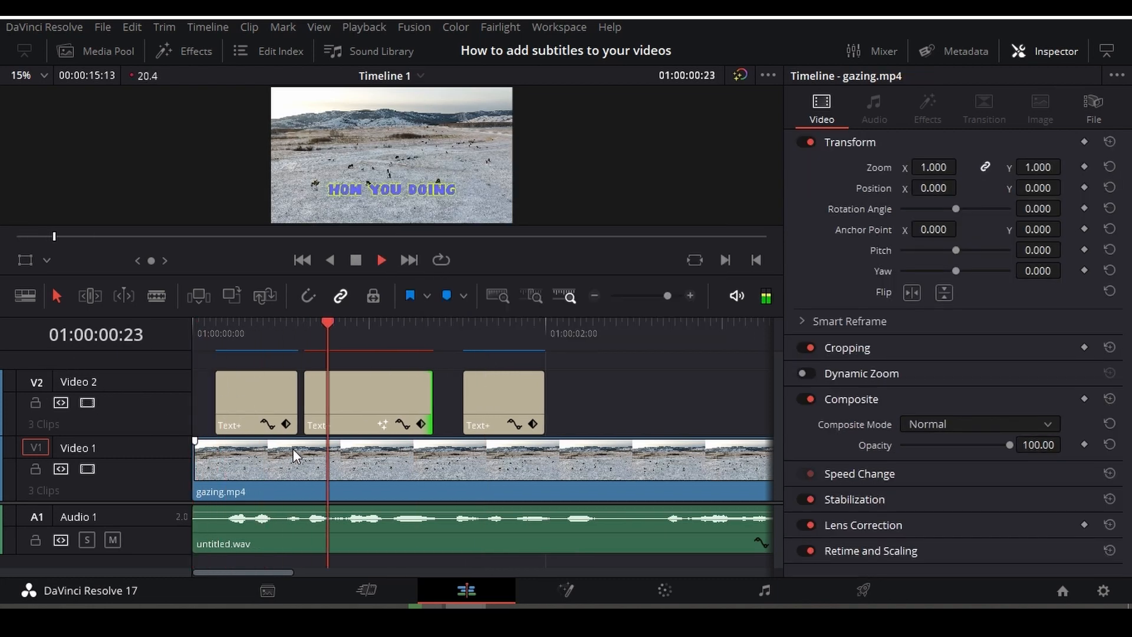
click(503, 406)
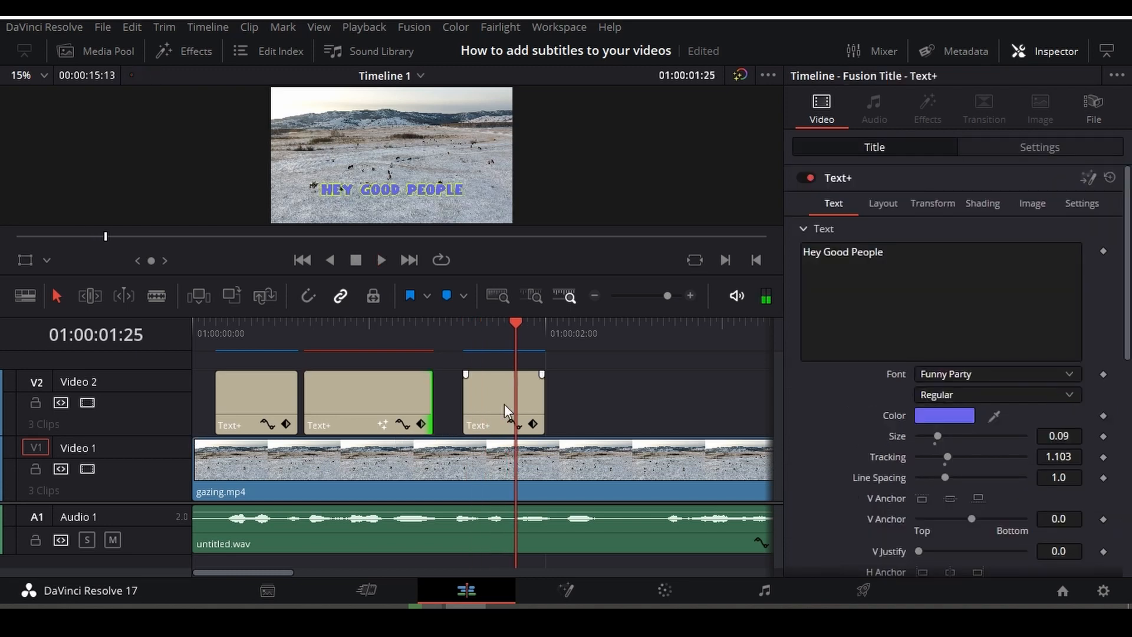
drag(560, 394, 435, 373)
key(space)
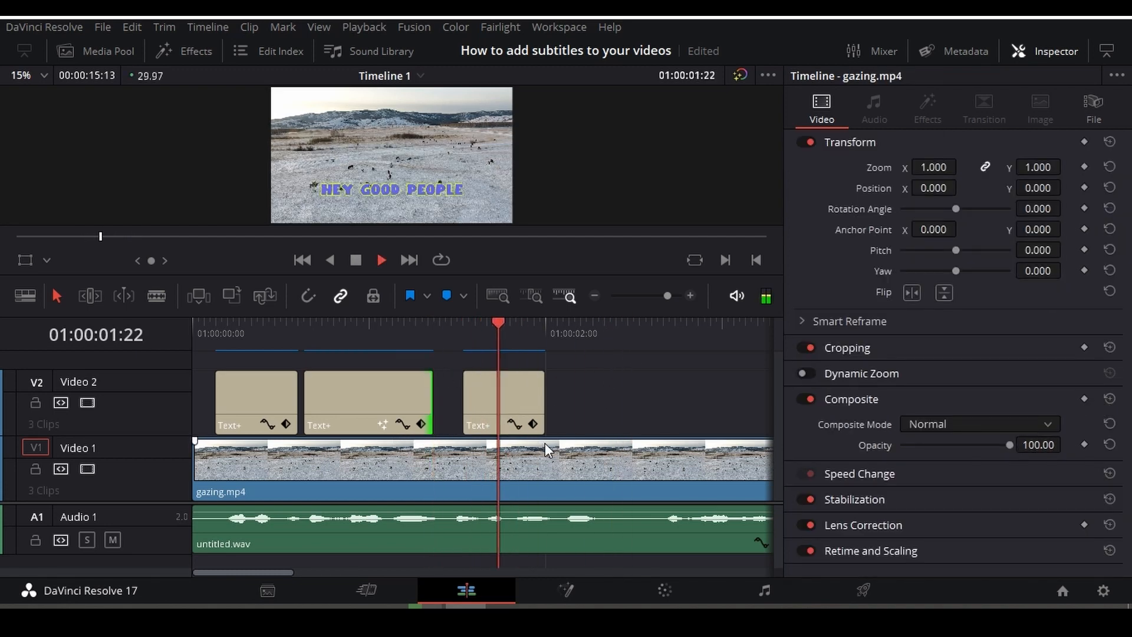
drag(502, 435, 594, 404)
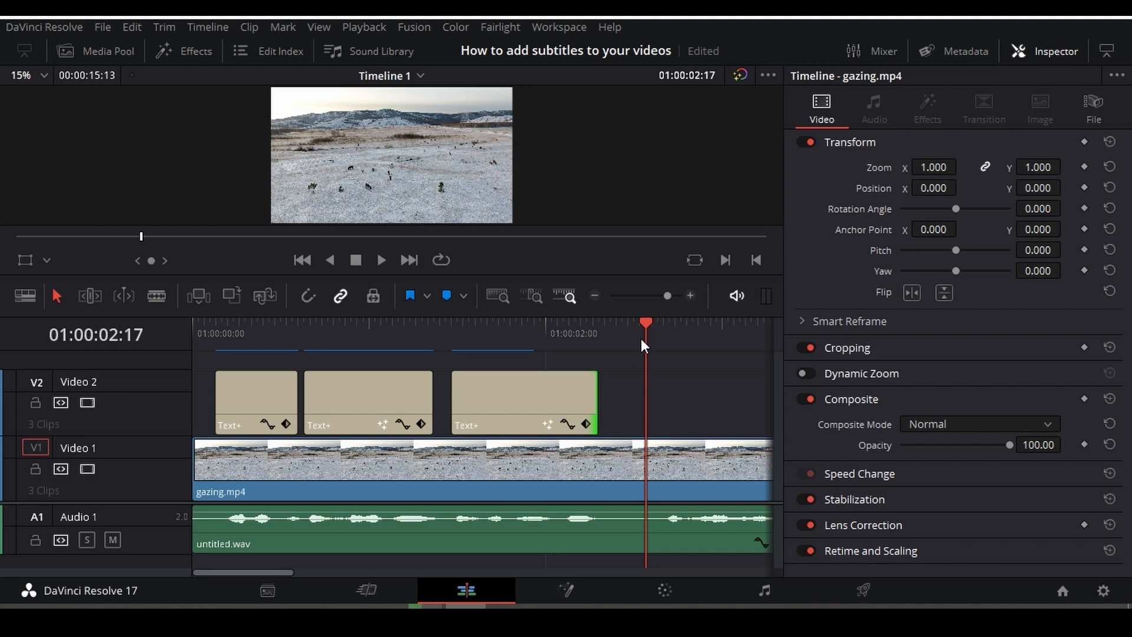
- Replace the third Text+ clip's text with "I hope all good"
drag(641, 339, 510, 338)
click(510, 377)
click(914, 250)
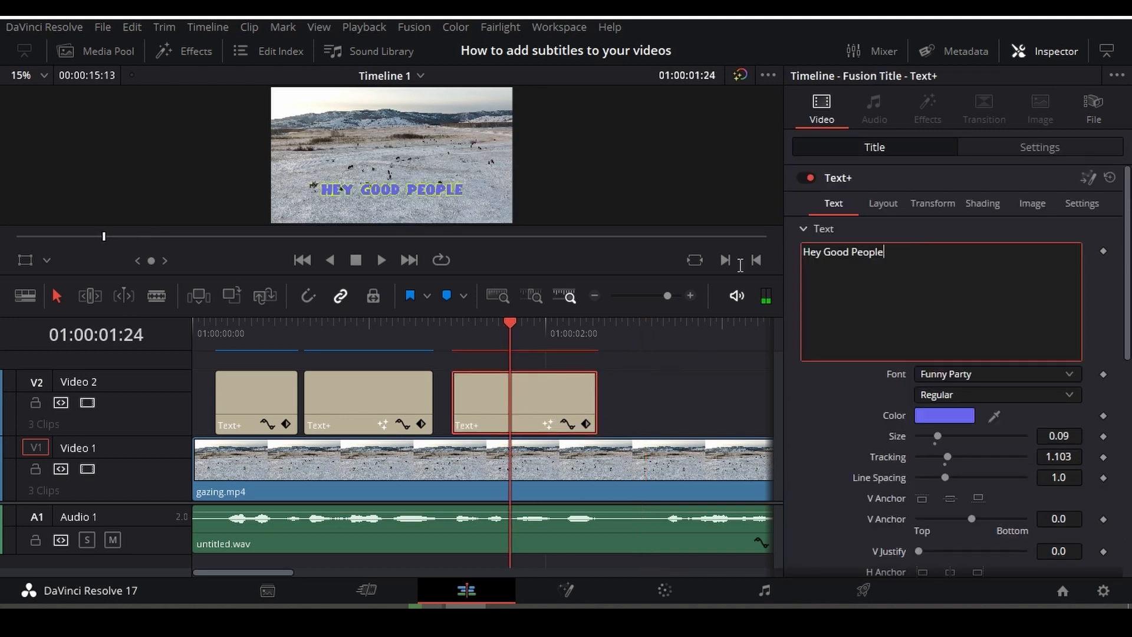
key(ctrl+a)
key(BackSpace)
text(I hope)
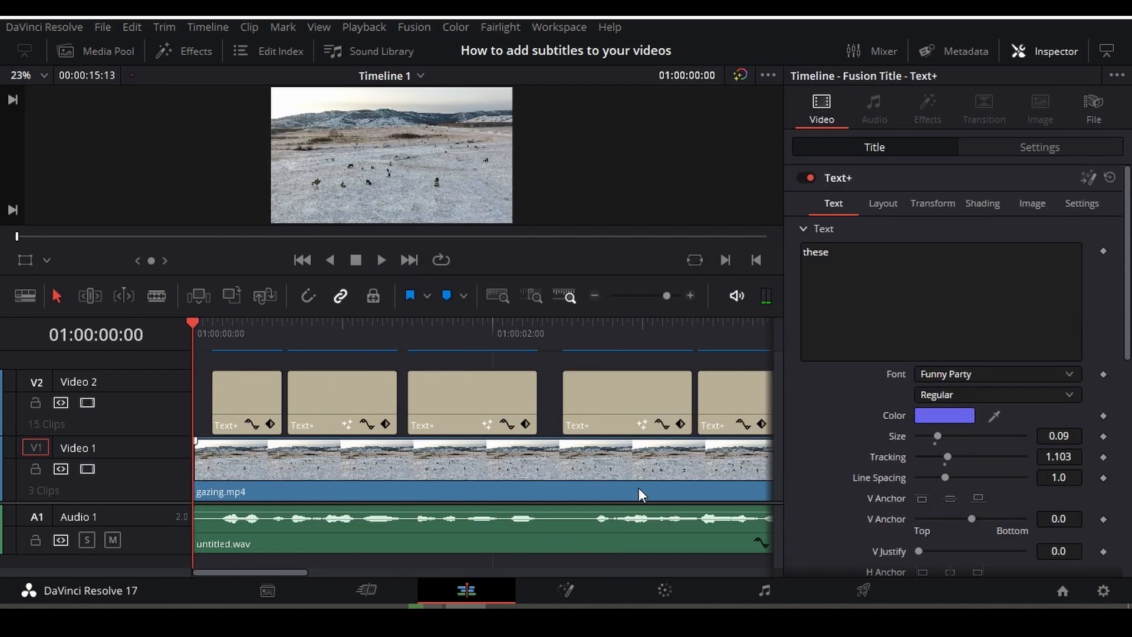
- Enlarge the preview image and play the timeline from the beginning to review the subtitles against the speech
key(space)
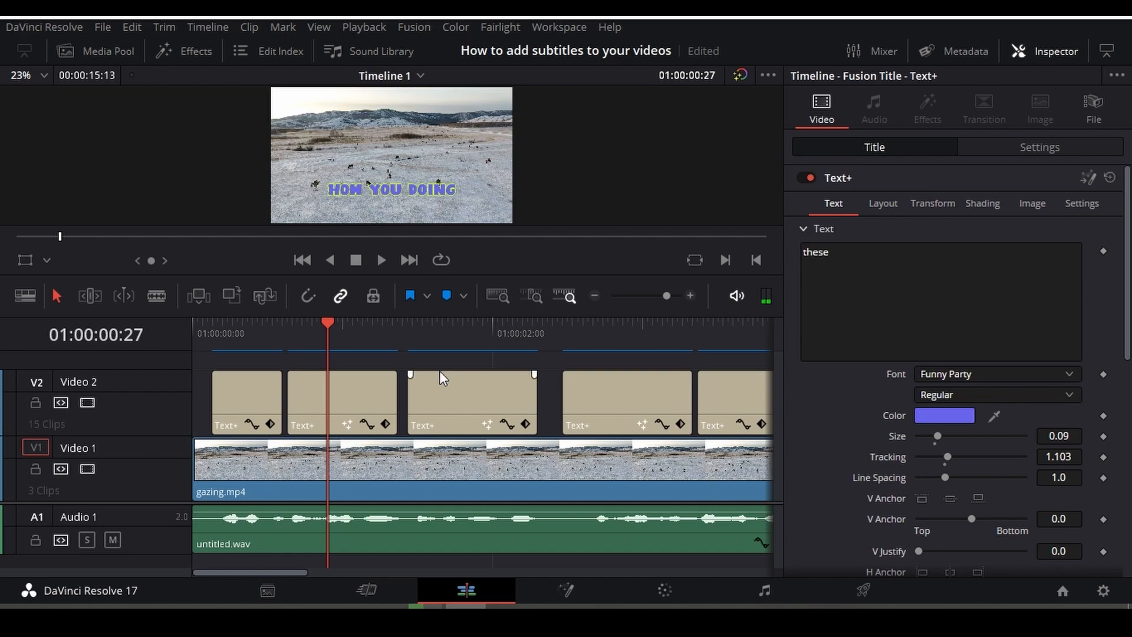
drag(356, 275, 348, 437)
key(Home)
key(space)
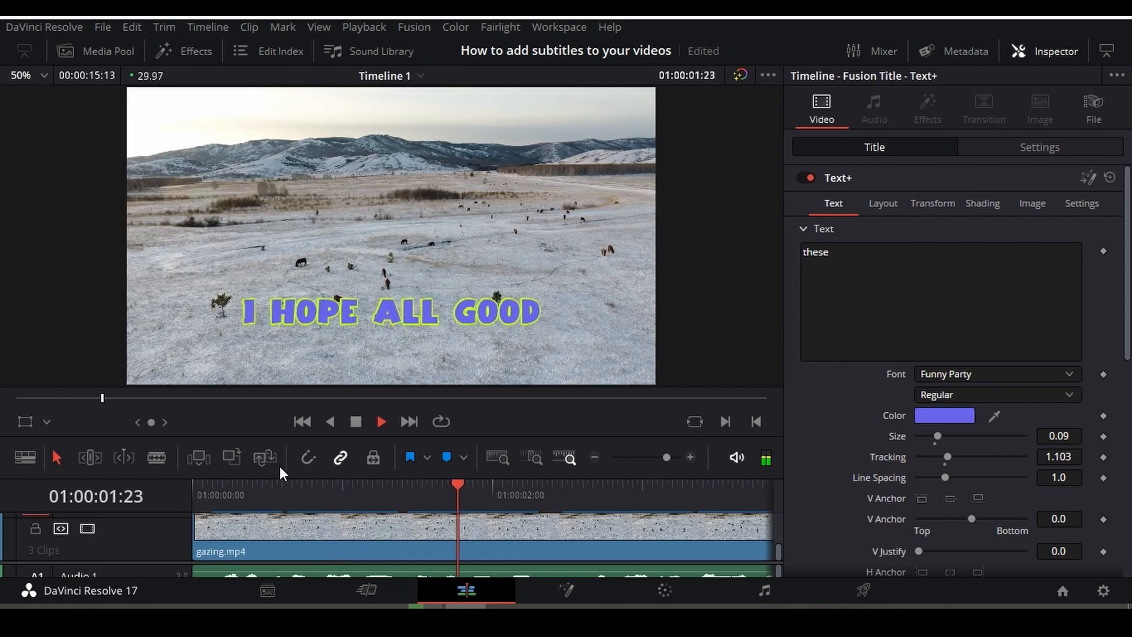